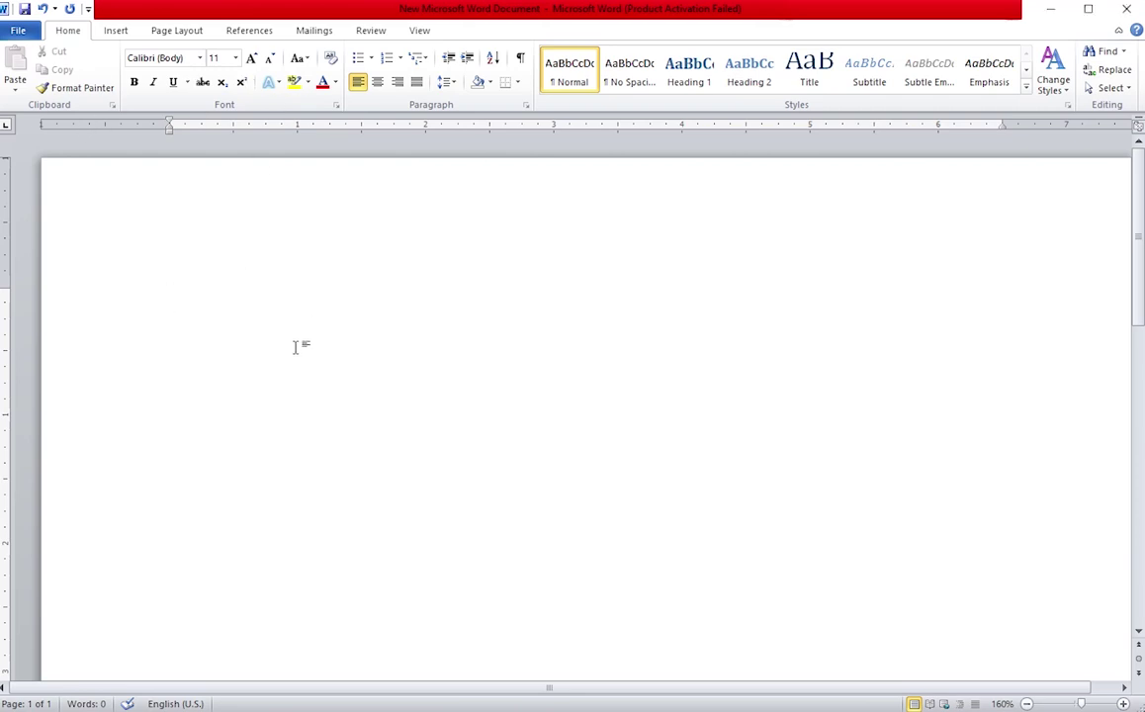
Type 10th and enlarge it to 140 pt
type("10th")
key("ctrl+a")
key("ctrl+bracketright")
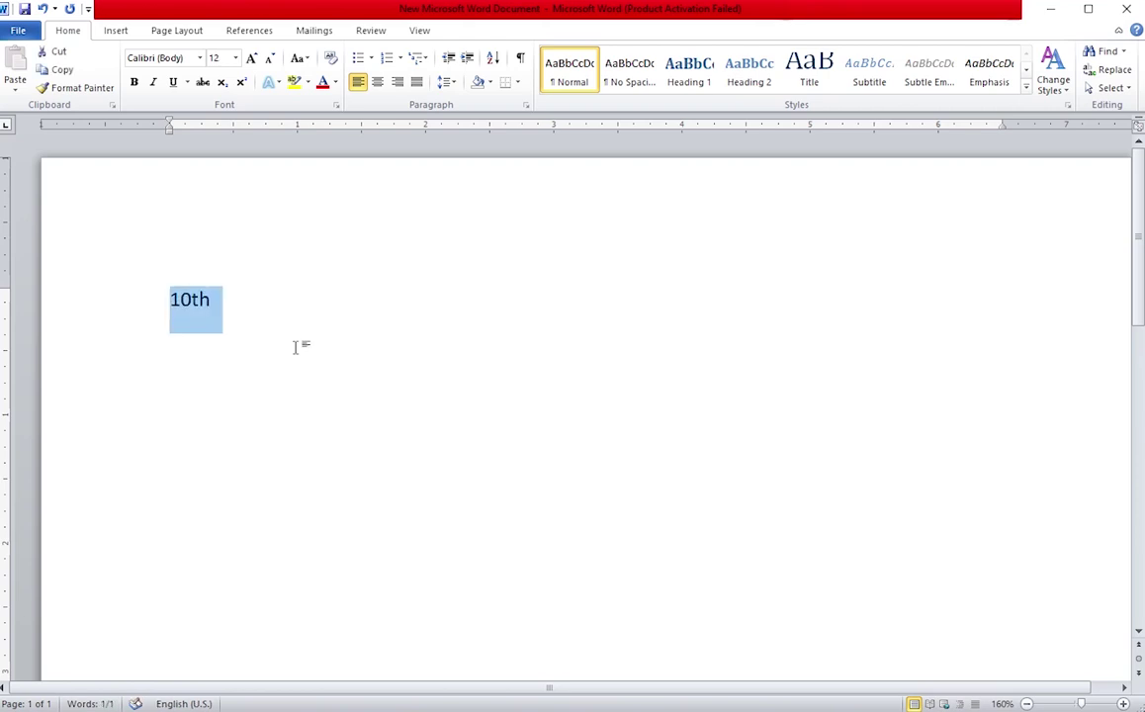
key("ctrl+shift+period")
key("ctrl+shift+period")
key("ctrl+shift+period")
key("ctrl+shift+period")
key("ctrl+shift+period")
key("ctrl+shift+period")
key("Left")
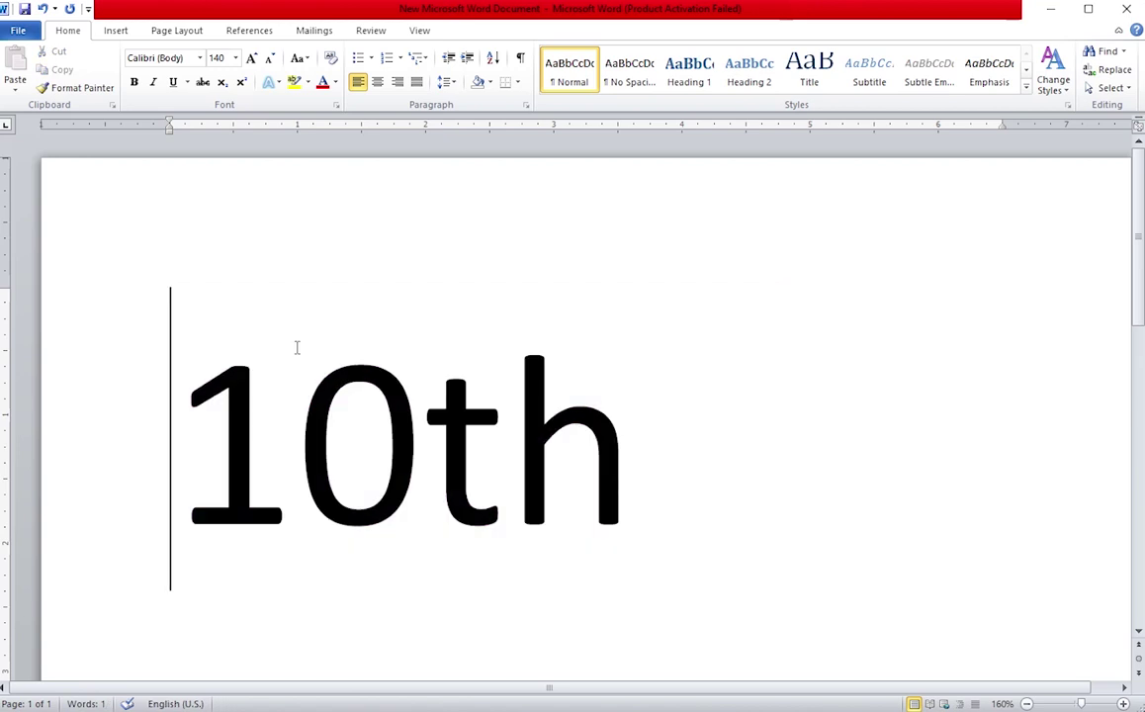
Make the th superscript, then type h2o in normal text
left_click_drag(434, 478, 613, 485)
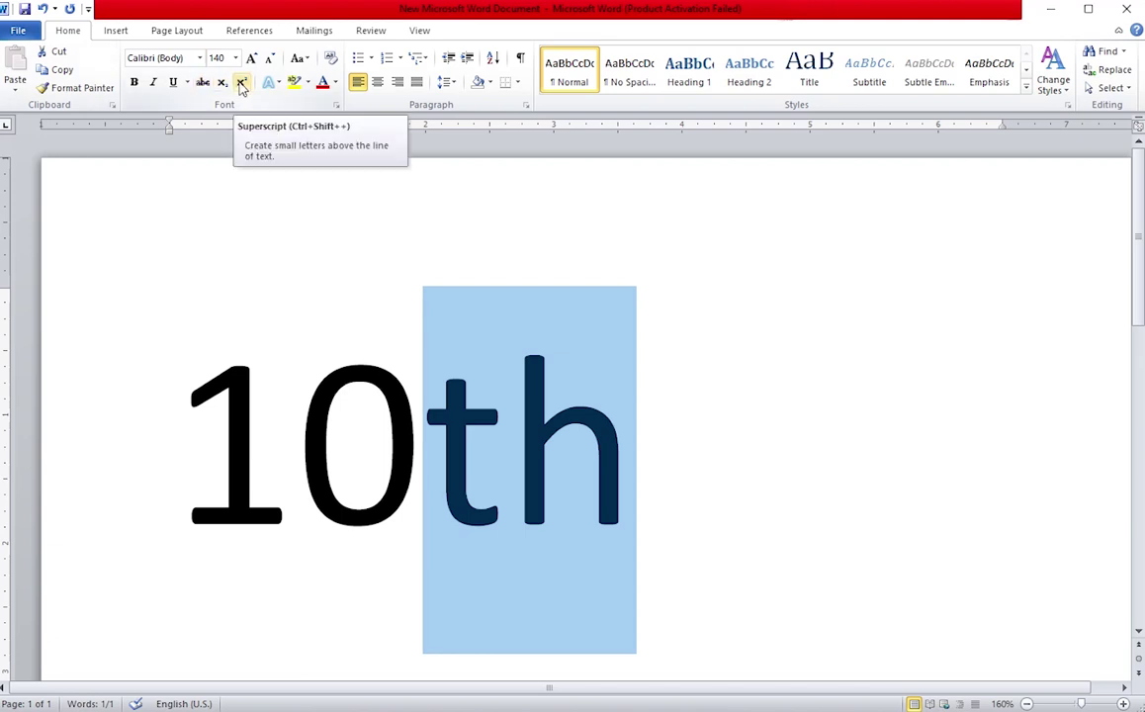
left_click(241, 82)
left_click(563, 455)
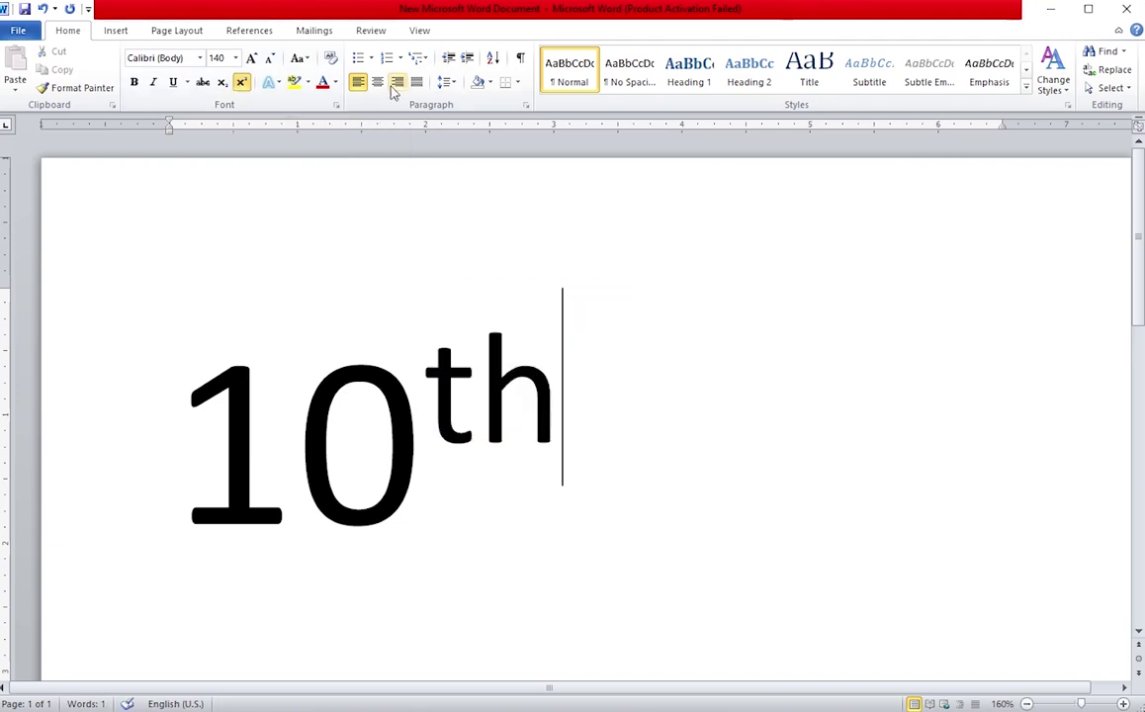
left_click(241, 82)
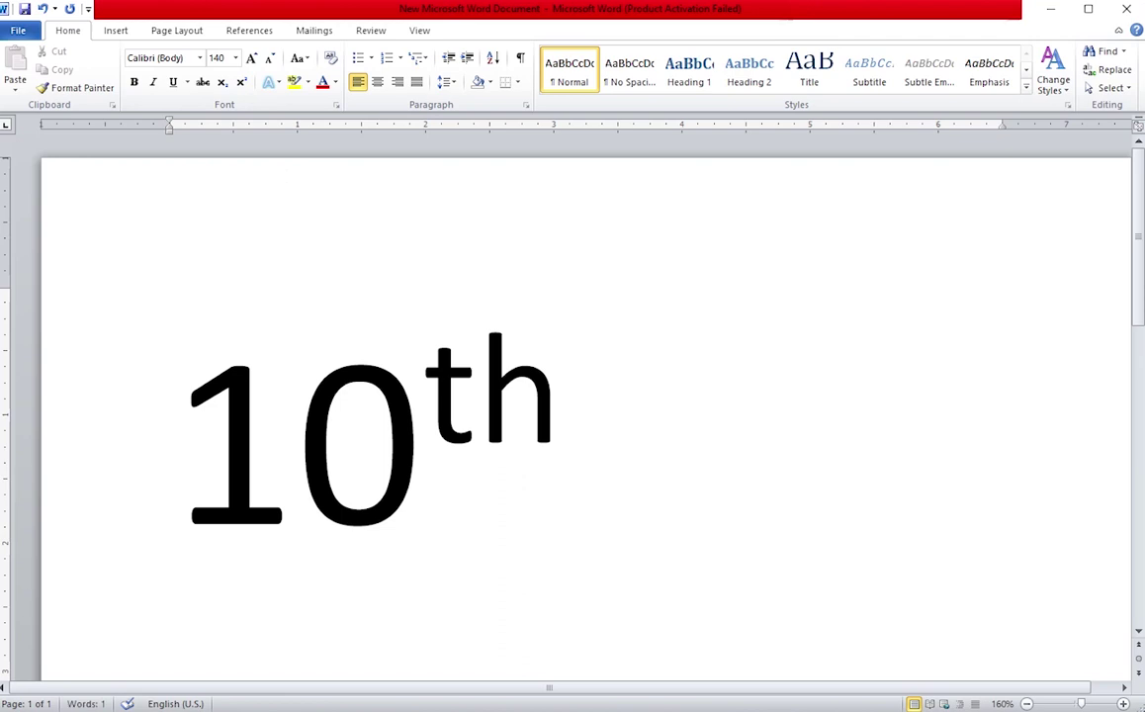
type(" h")
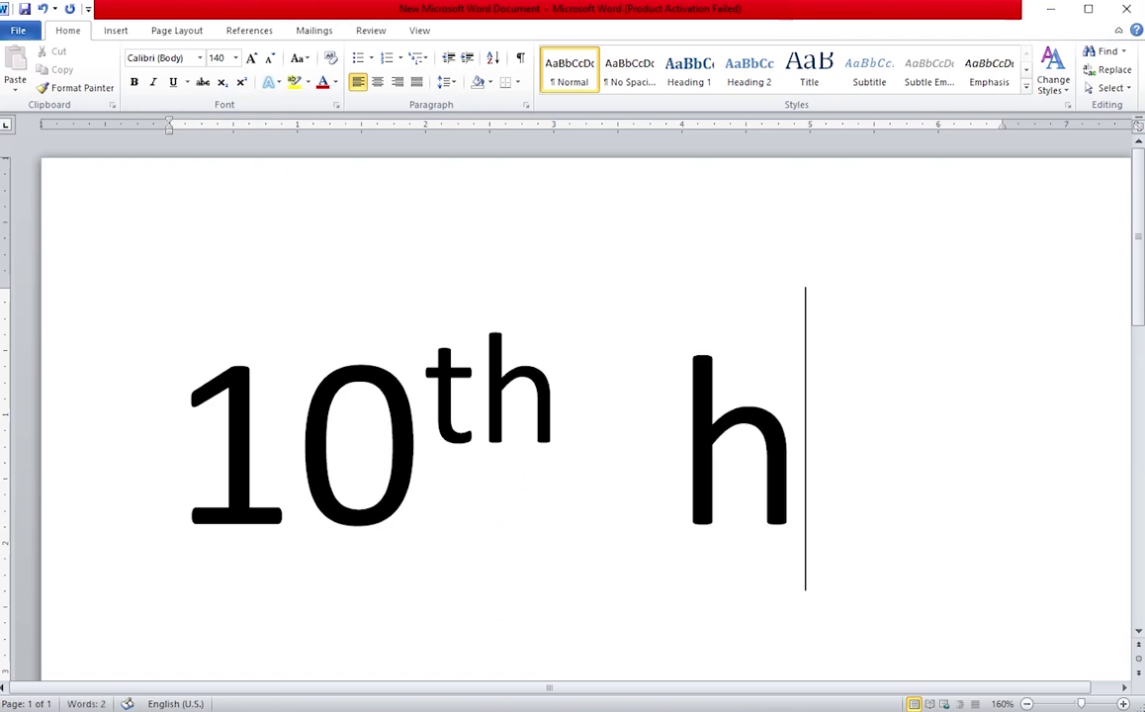
type("2")
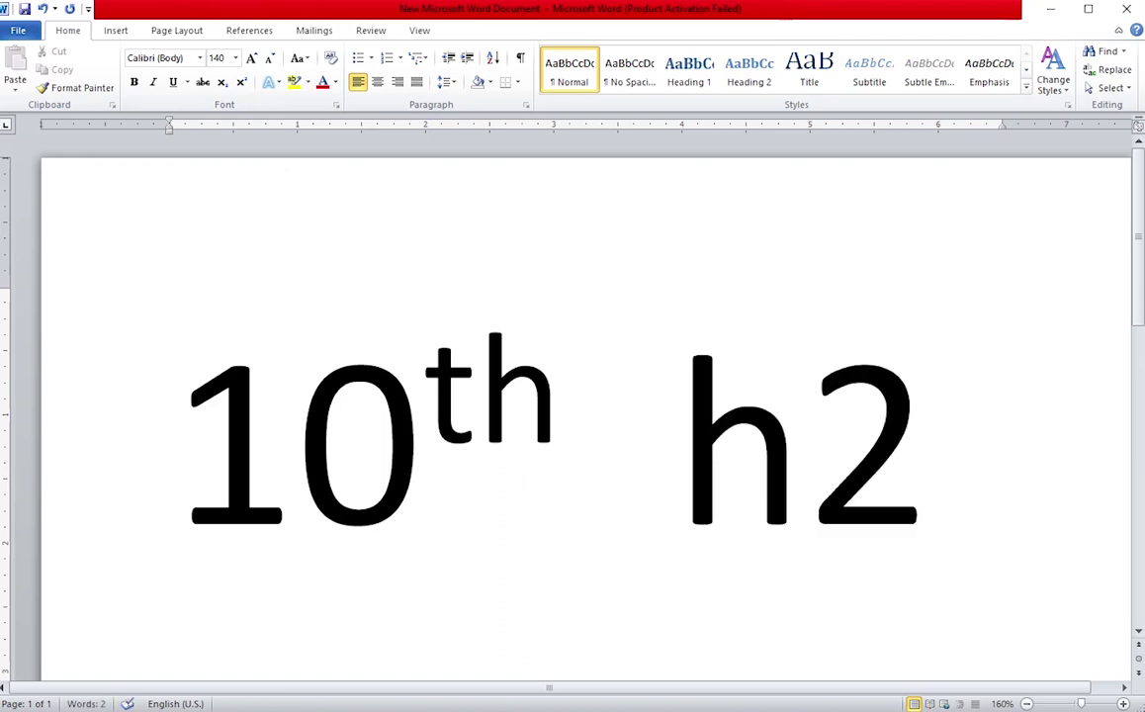
type("o")
Replace the lowercase h in h2o with a capital H
left_click(408, 494)
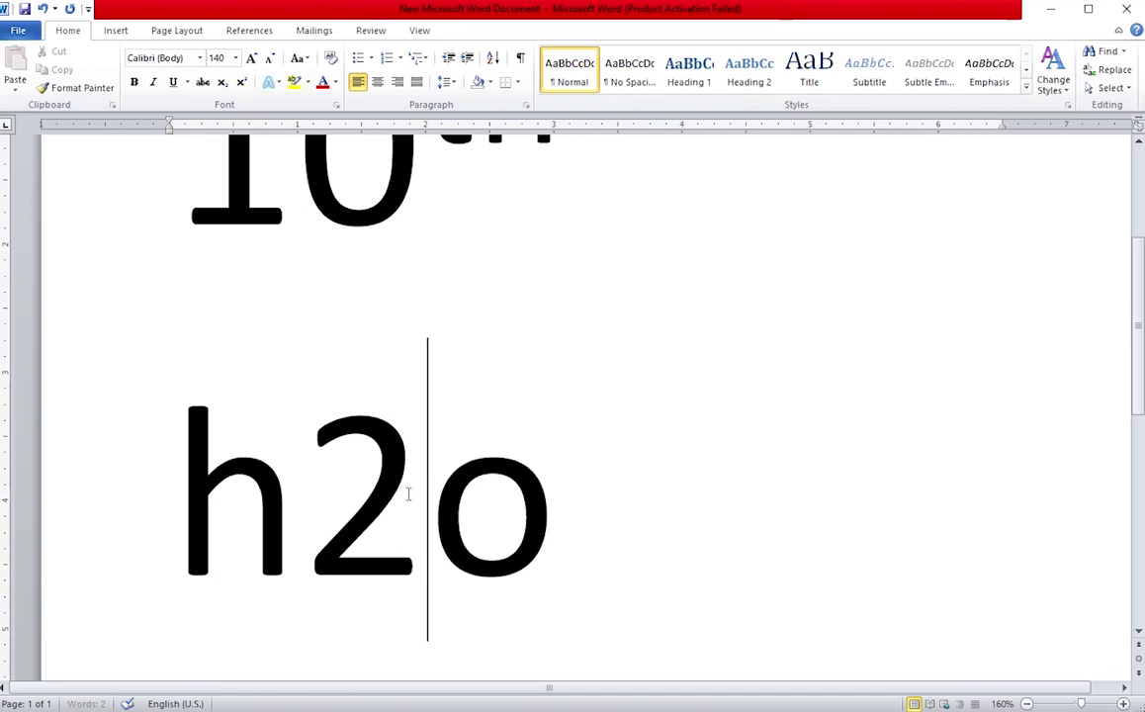
left_click(269, 498)
left_click_drag(269, 498, 193, 504)
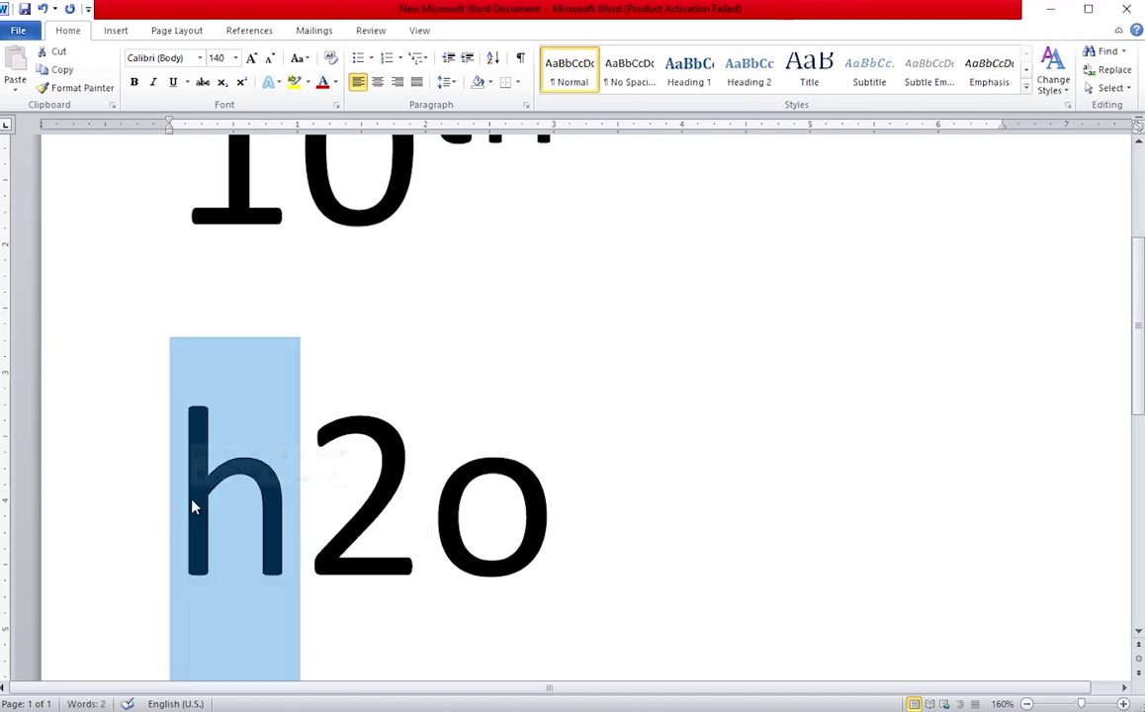
type("H")
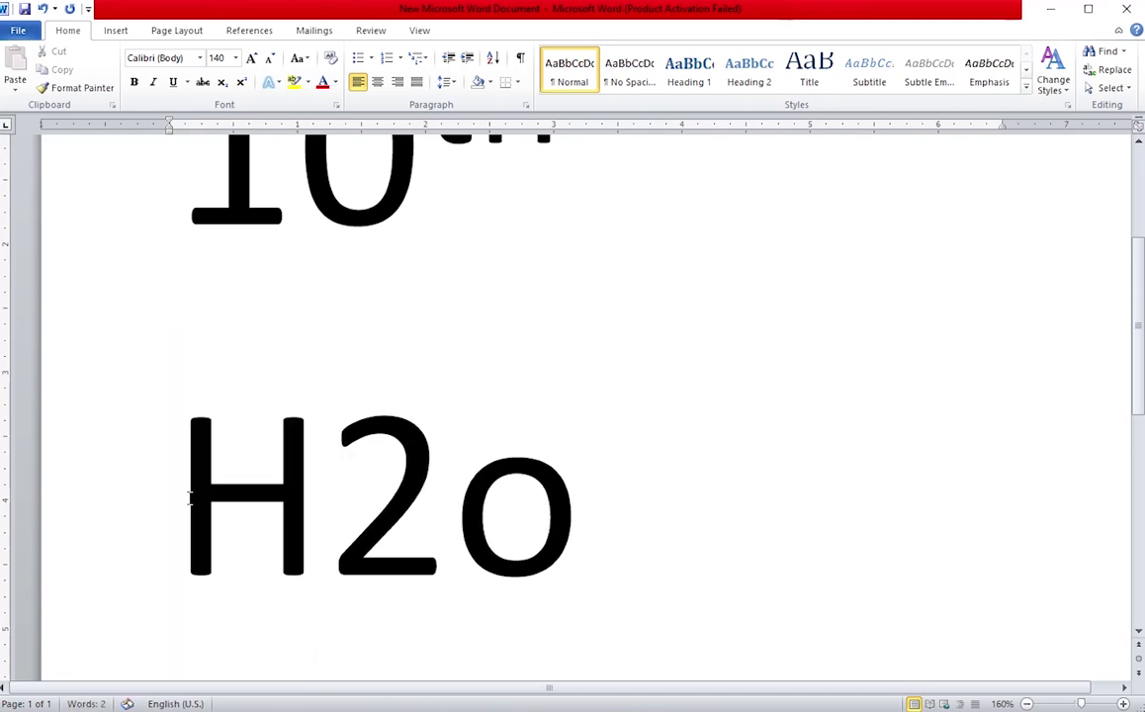
Lower the 2 in H2O to subscript
left_click_drag(427, 527, 376, 524)
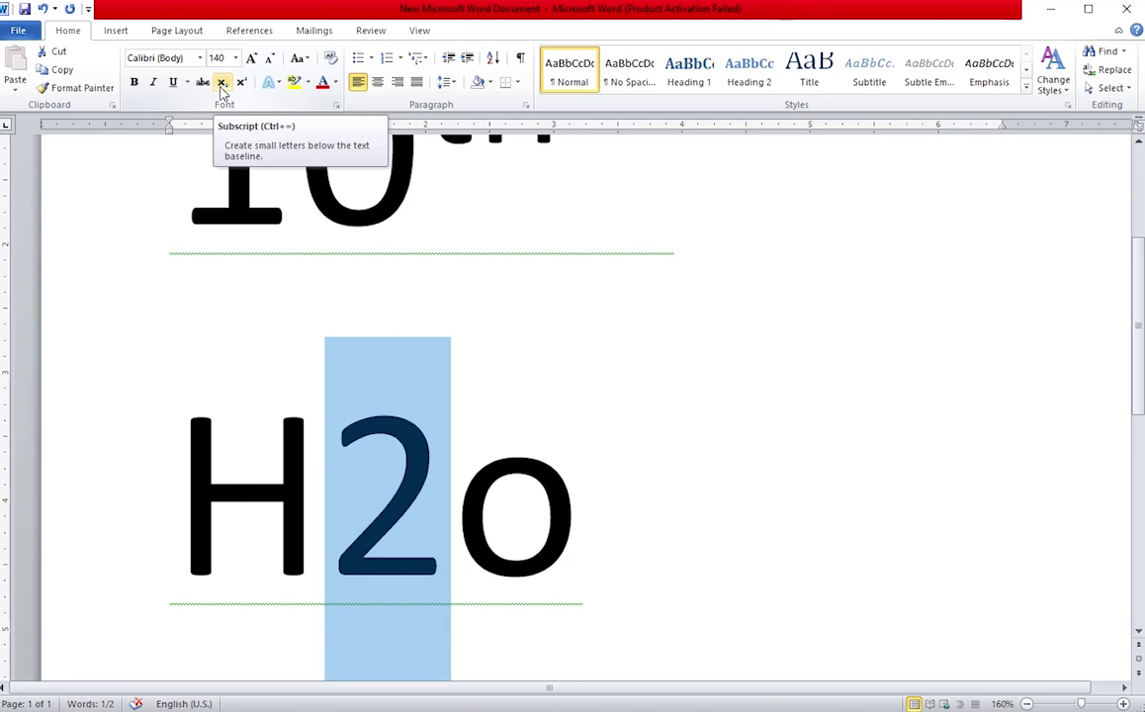
left_click(221, 83)
left_click(591, 425)
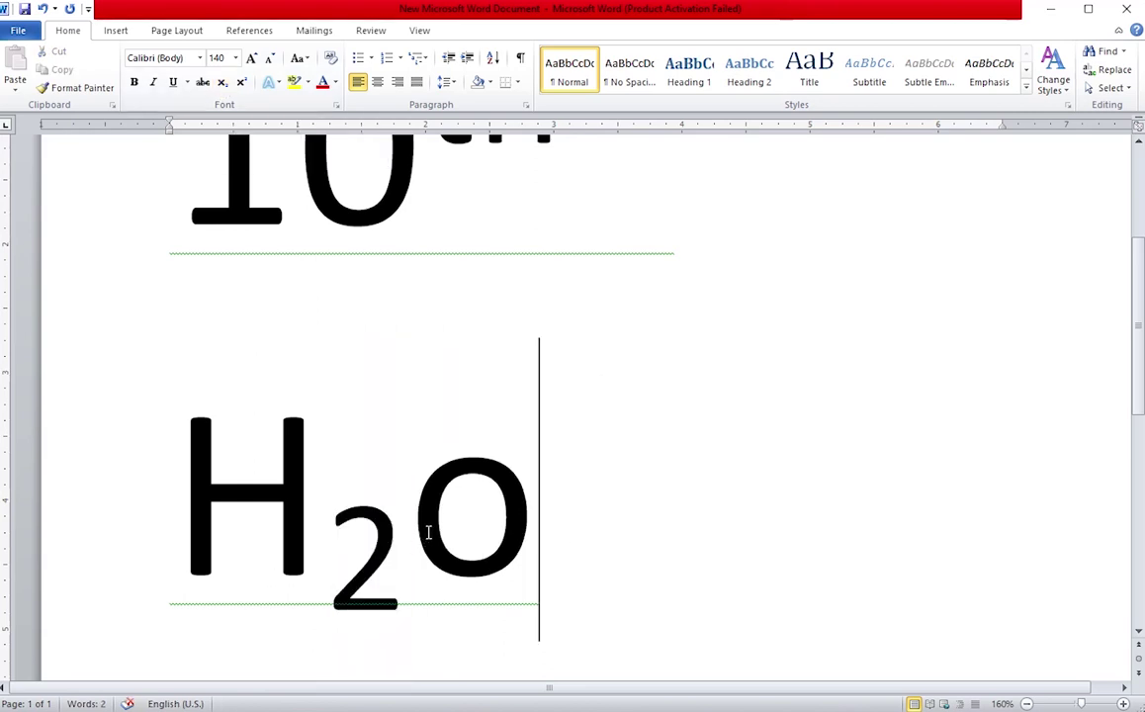
scroll(429, 528, "up", 1)
scroll(428, 528, "up", 1)
scroll(429, 528, "down", 1)
scroll(428, 530, "down", 1)
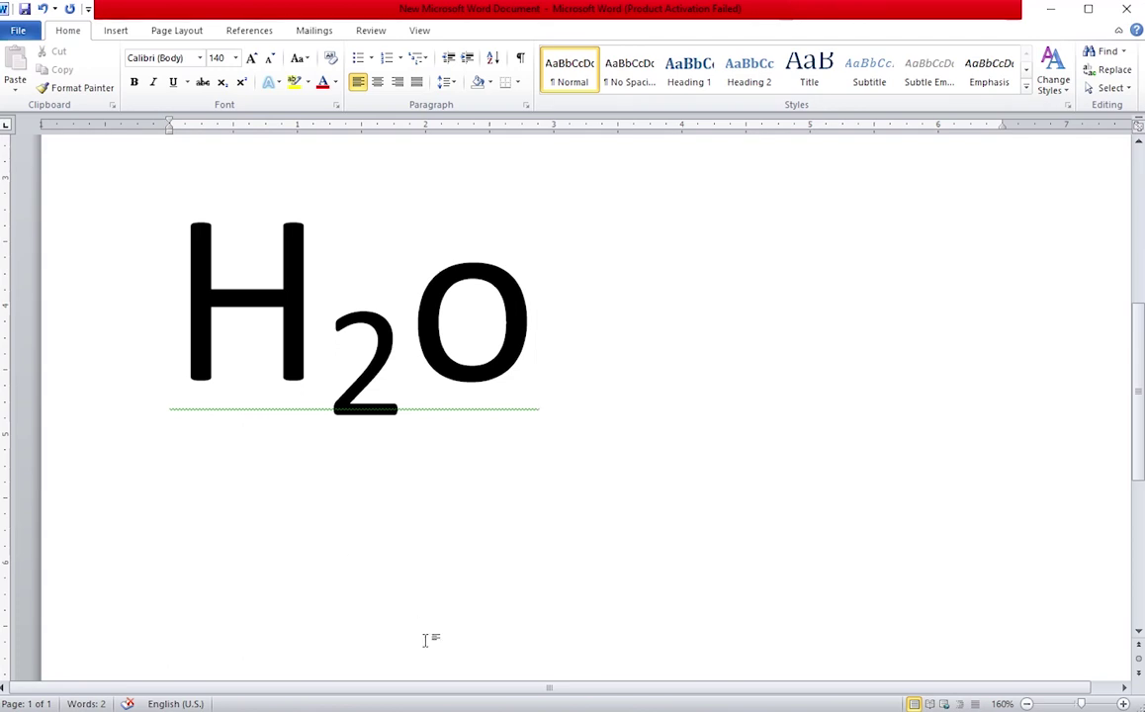
Add the 48 pt business-name line and cycle Shift+F3 until each word is capitalized
key("Return")
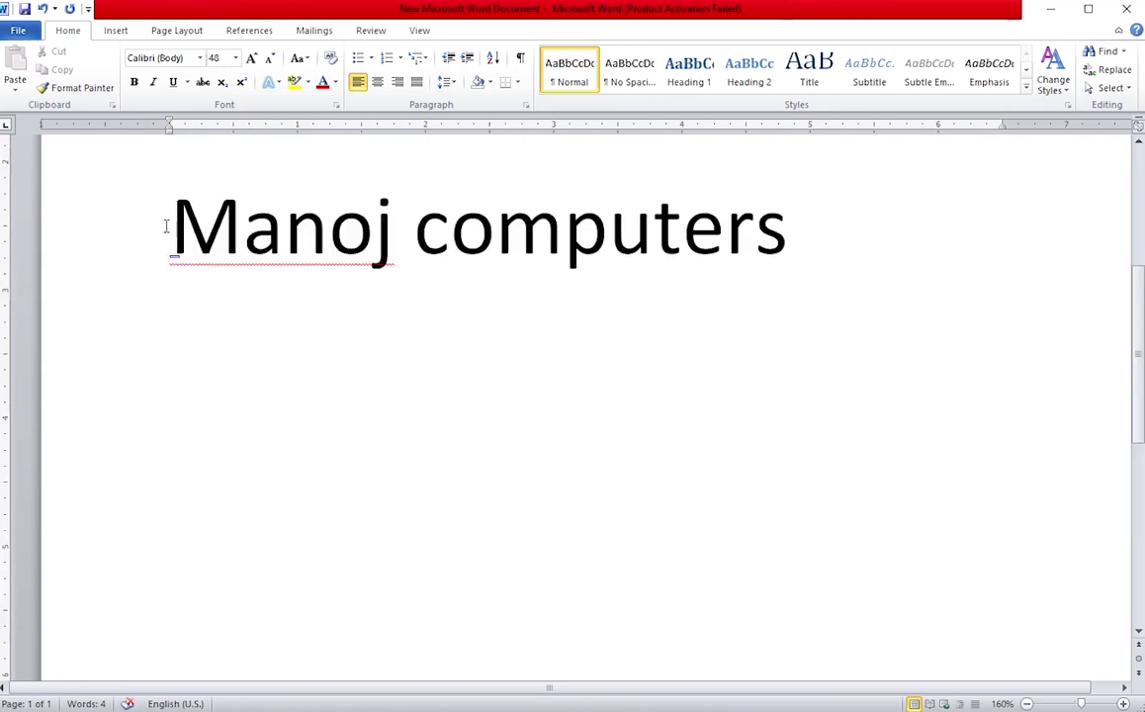
left_click_drag(171, 230, 813, 245)
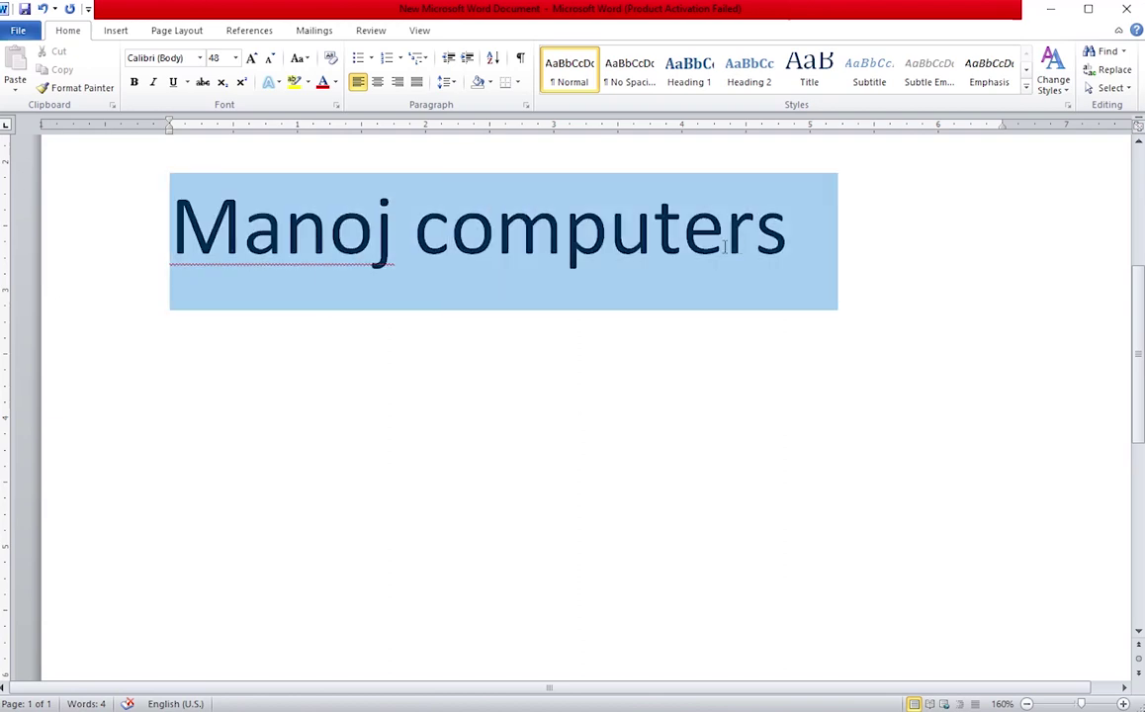
left_click(306, 65)
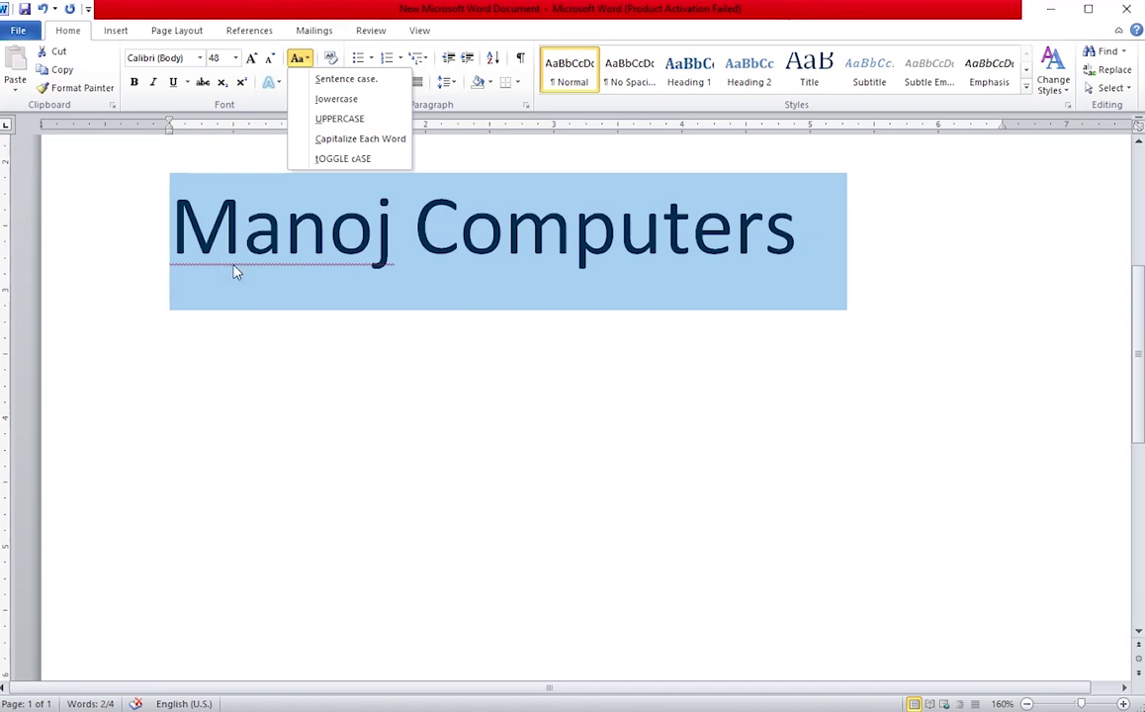
left_click(218, 240)
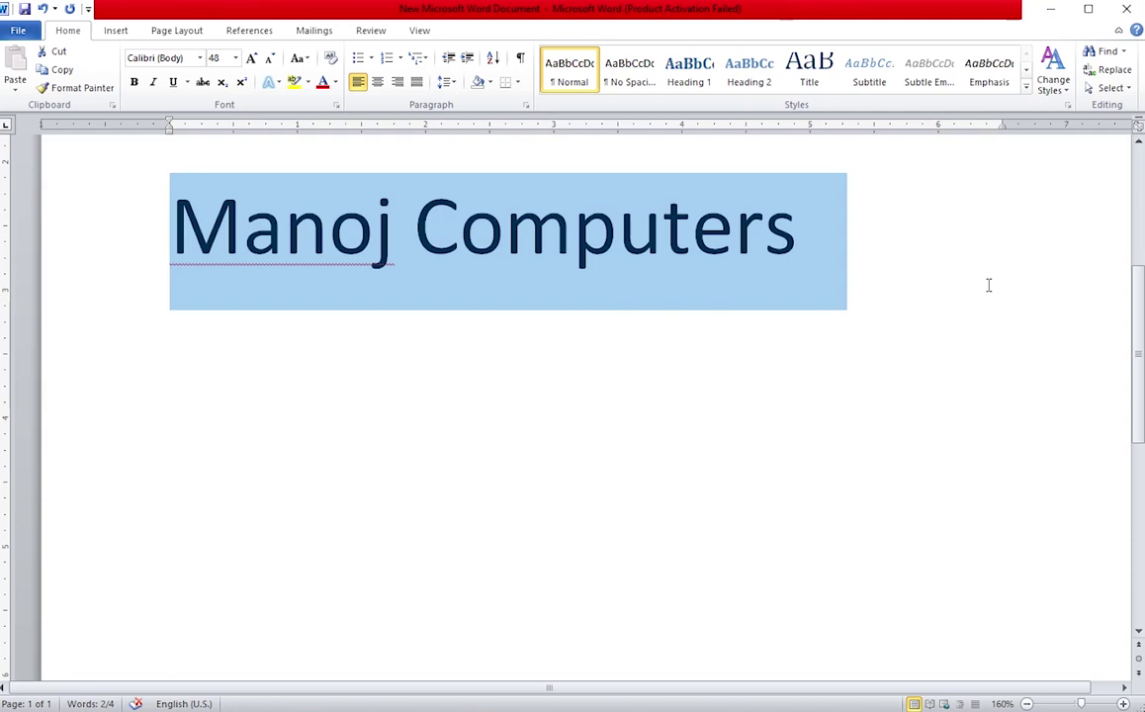
key("shift+F3")
key("shift+F3")
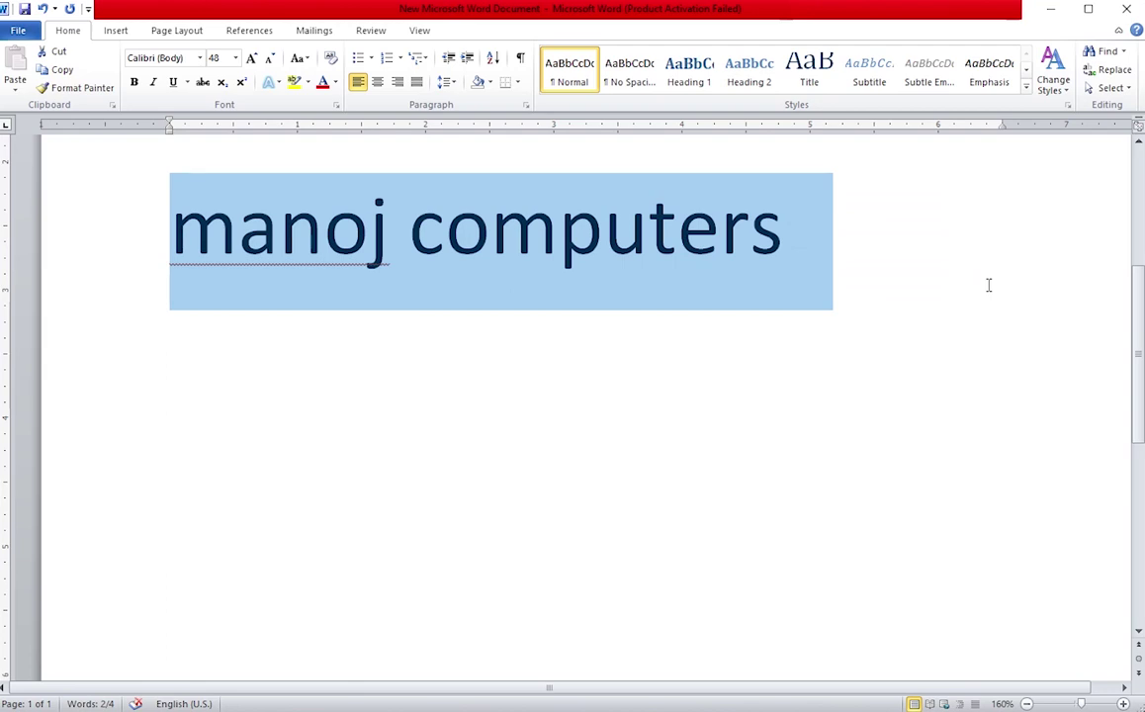
key("shift+F3")
key("shift+F3")
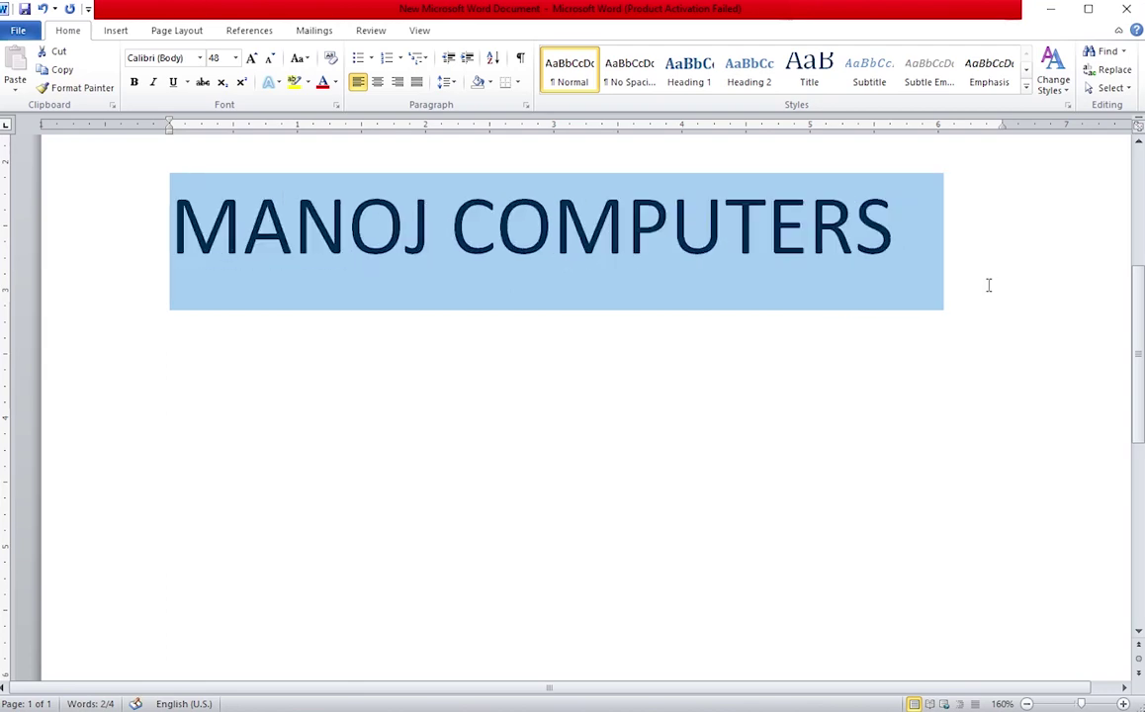
key("shift+F3")
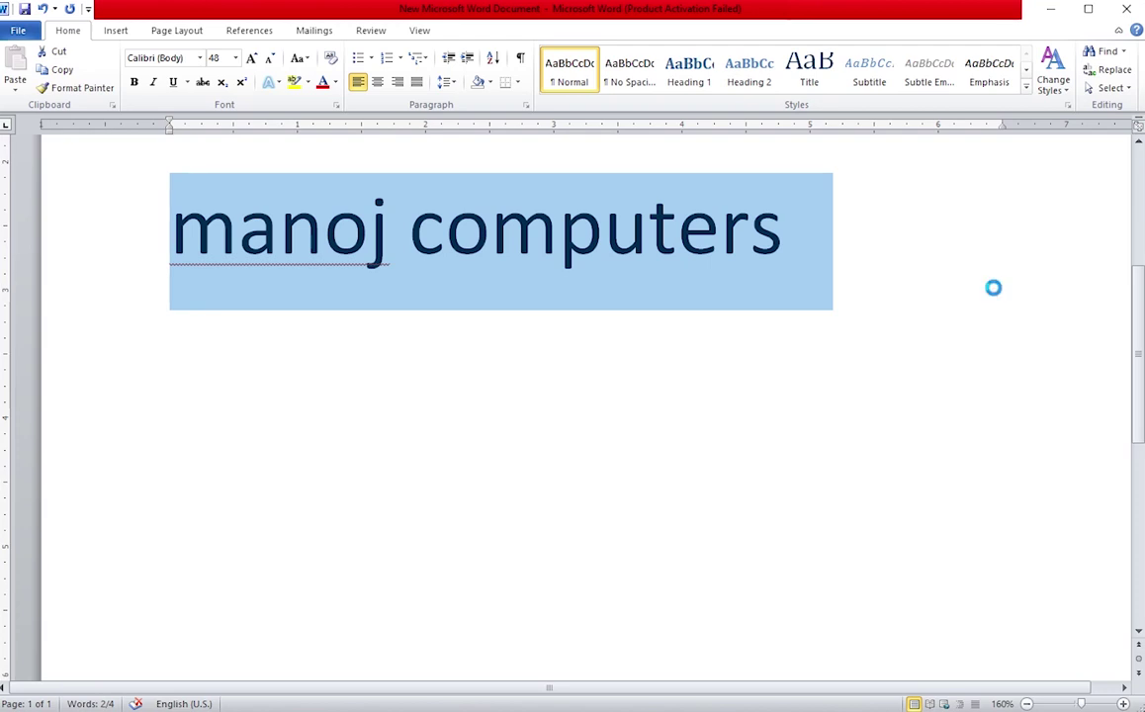
key("shift+F3")
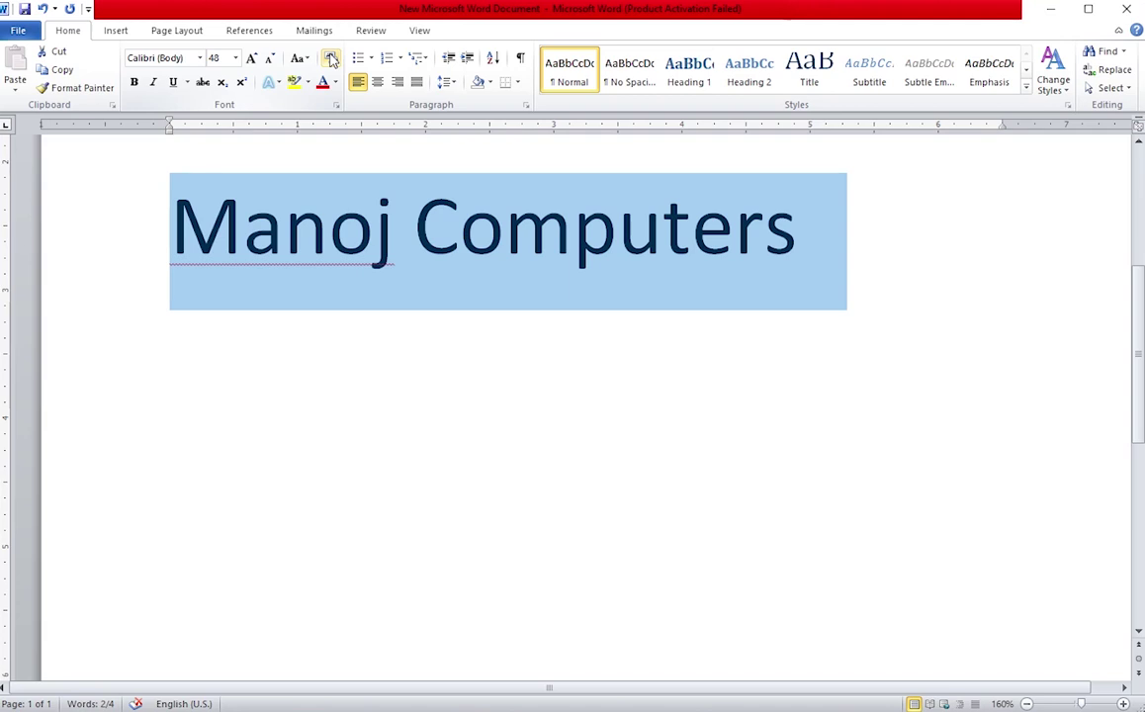
left_click(665, 333)
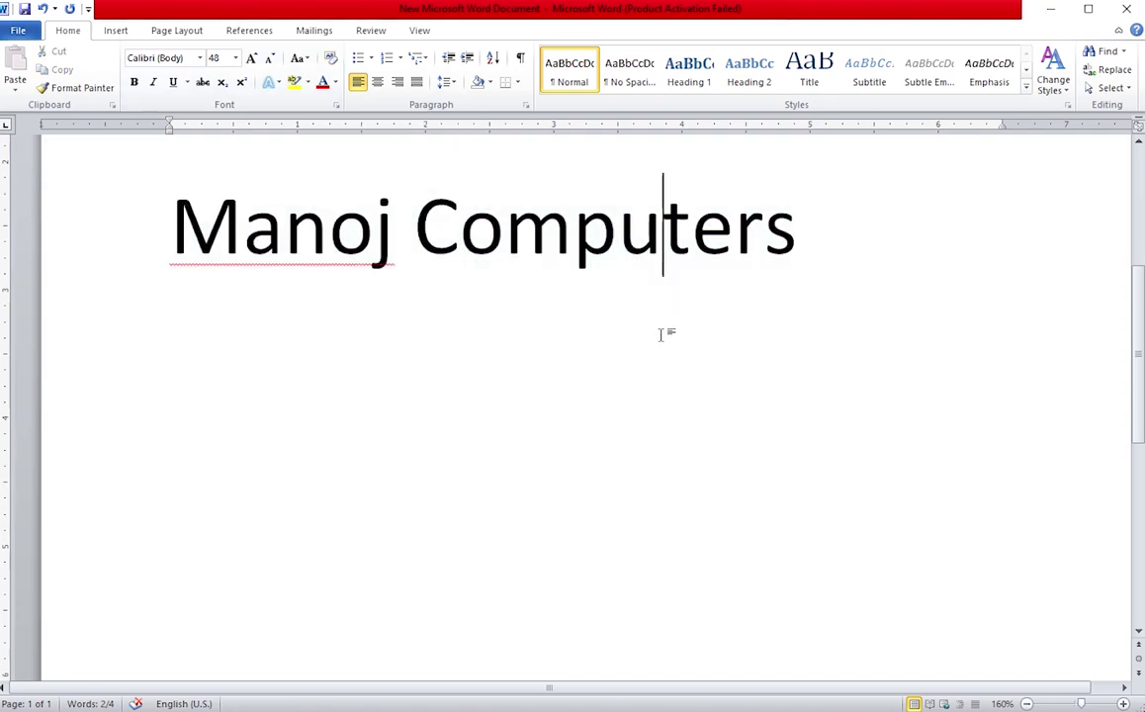
Apply a silver gradient text effect to the business-name line
triple_click(734, 231)
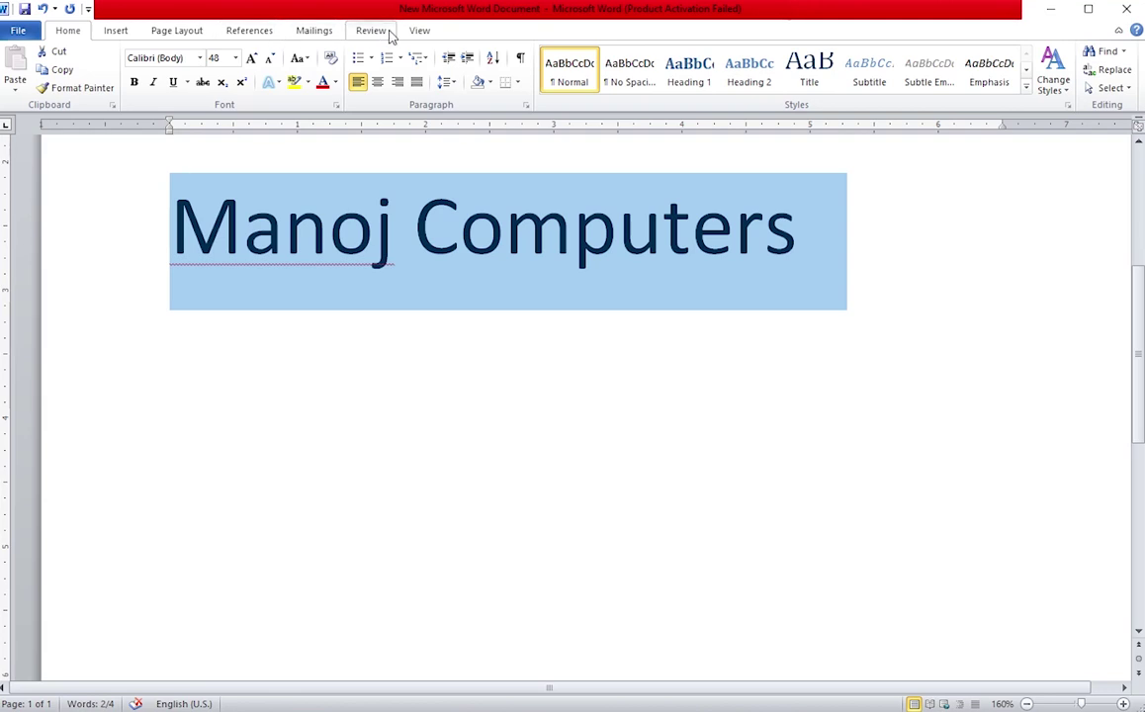
left_click(273, 83)
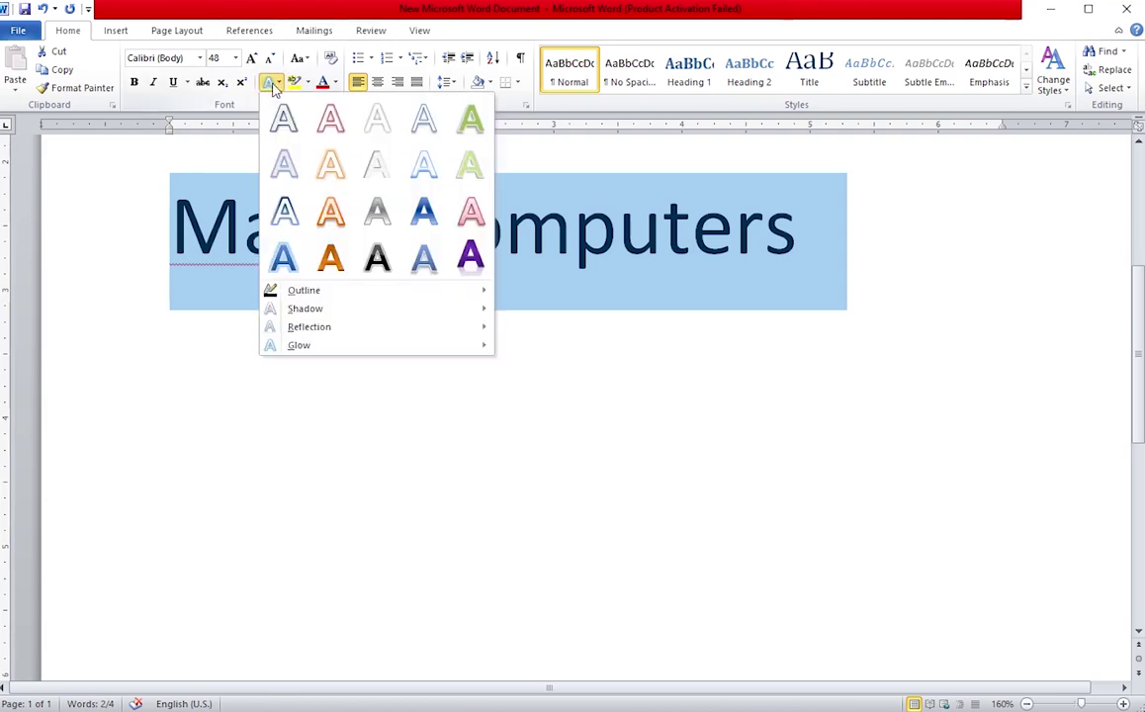
left_click(379, 212)
left_click(582, 296)
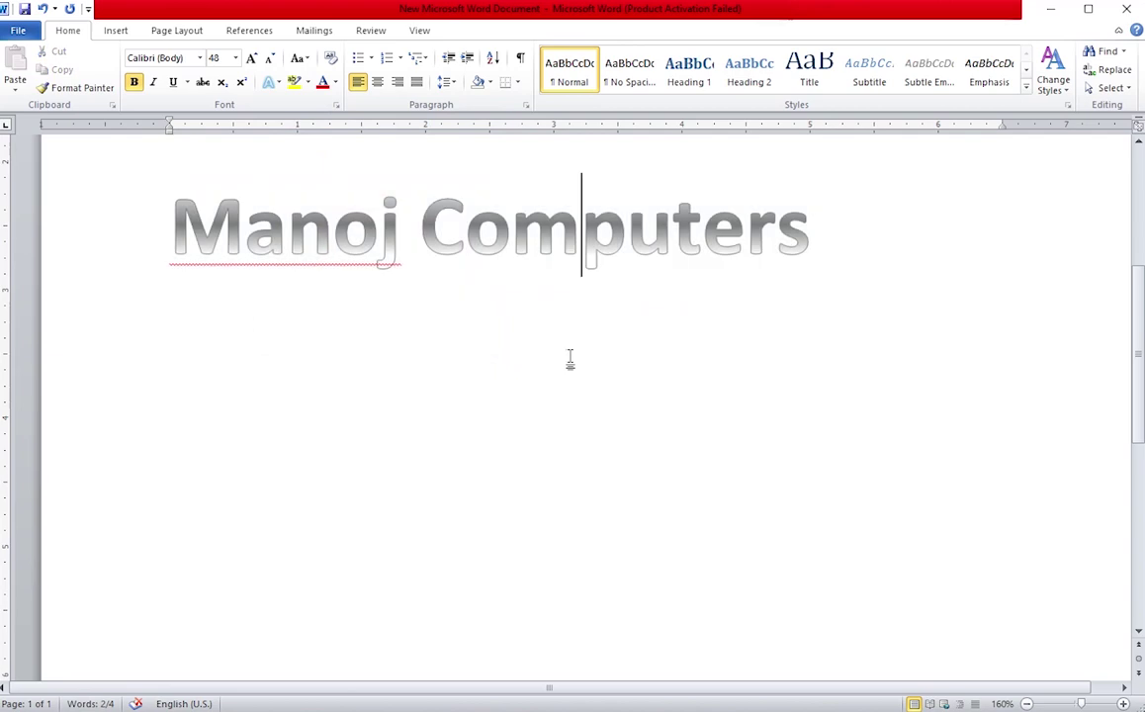
Clear all formatting from the line, returning it to plain 11 pt Calibri
left_click(140, 249)
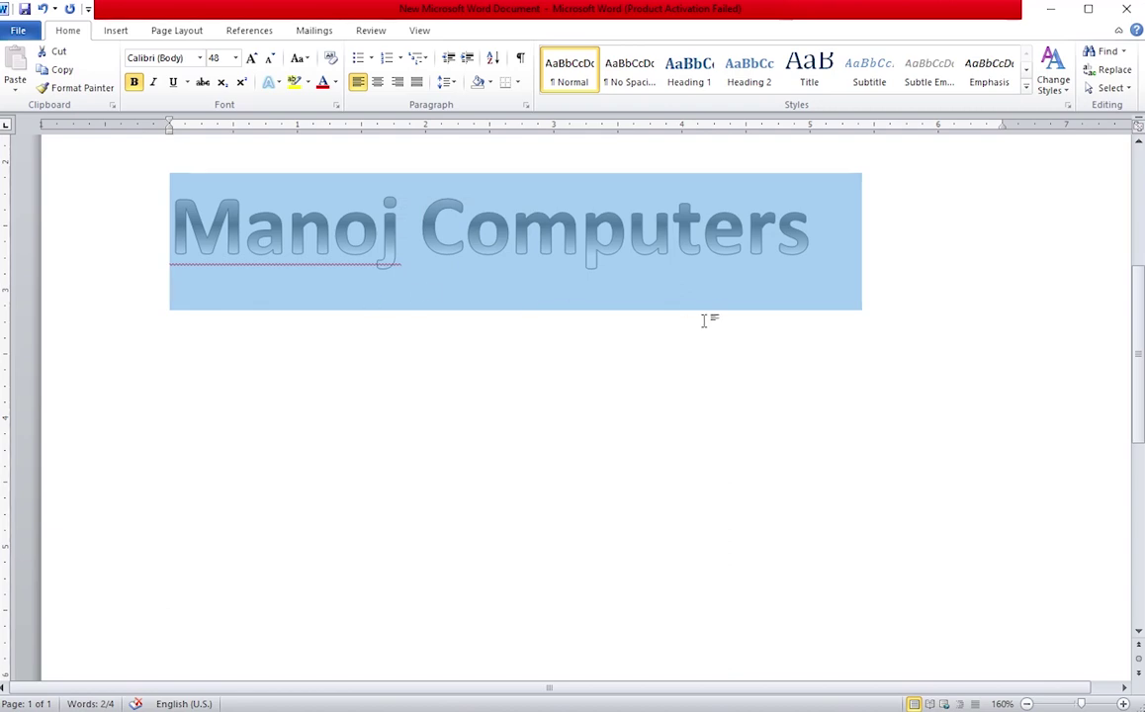
left_click(332, 59)
left_click(354, 302)
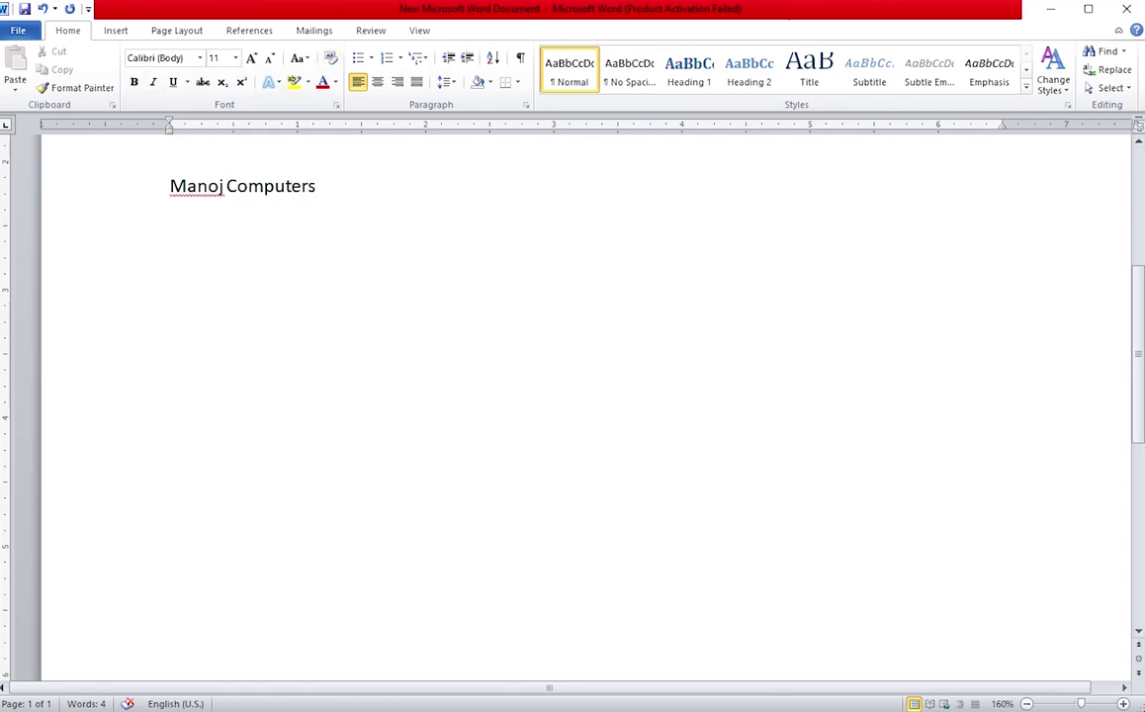
Split the three pasted paragraphs into three columns
left_click_drag(151, 228, 152, 159)
left_click(249, 80)
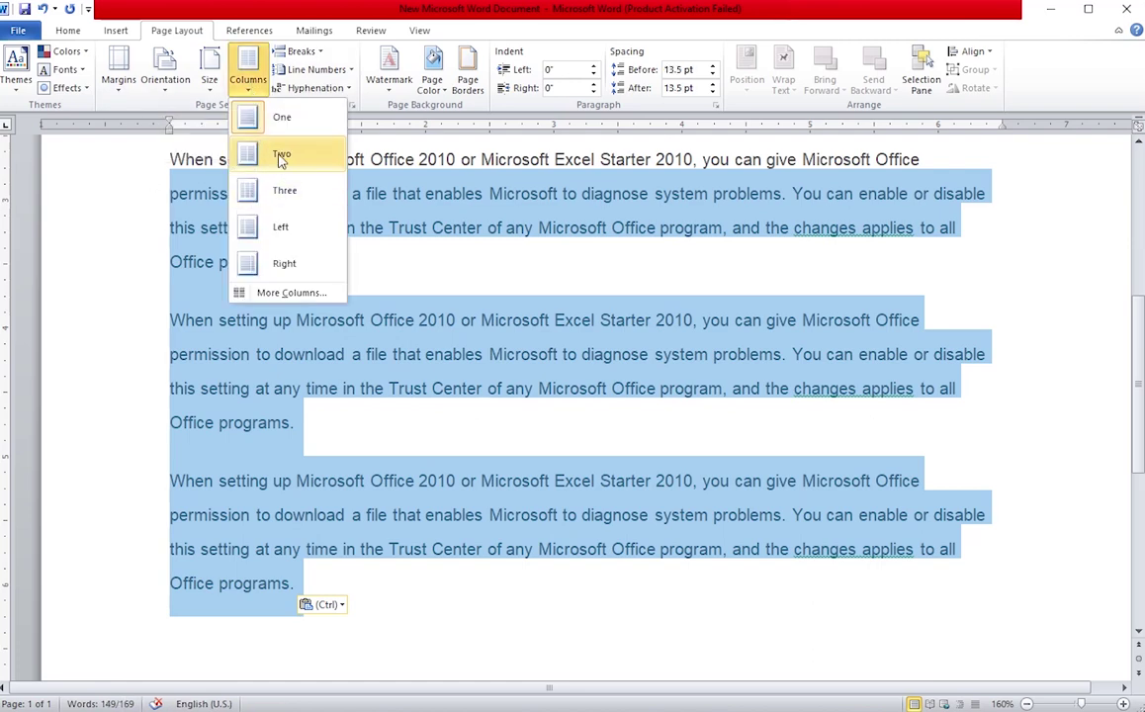
left_click(282, 192)
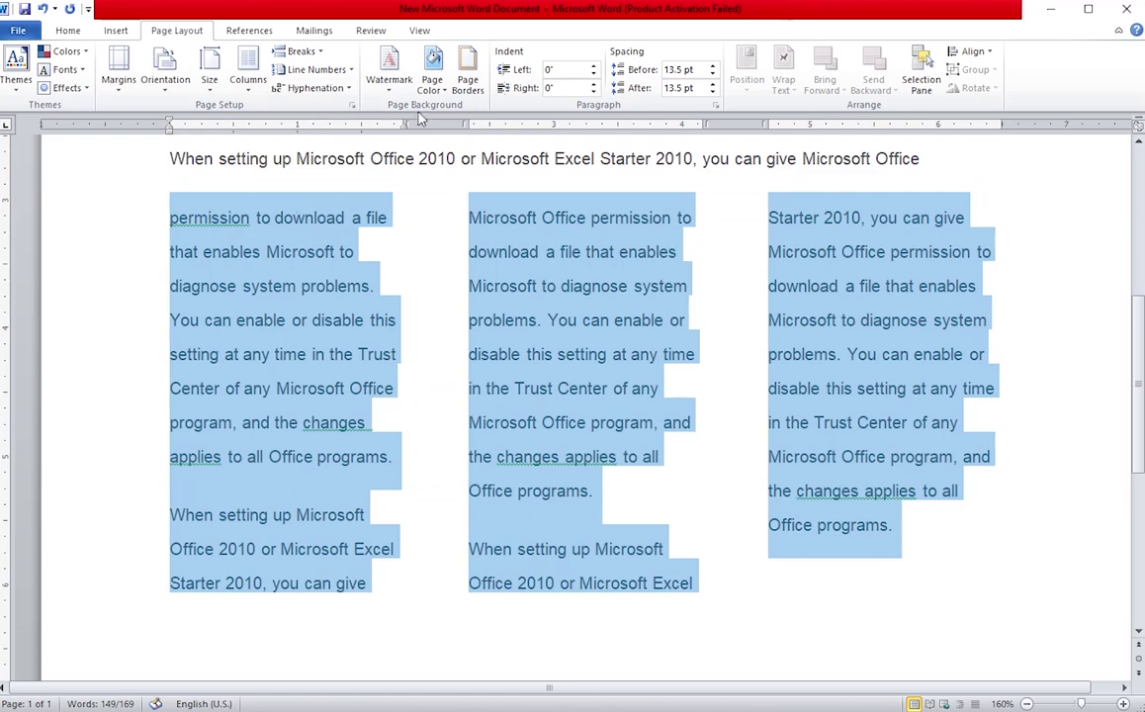
Change the layout to 2 columns with a line between them via More Columns
left_click(248, 84)
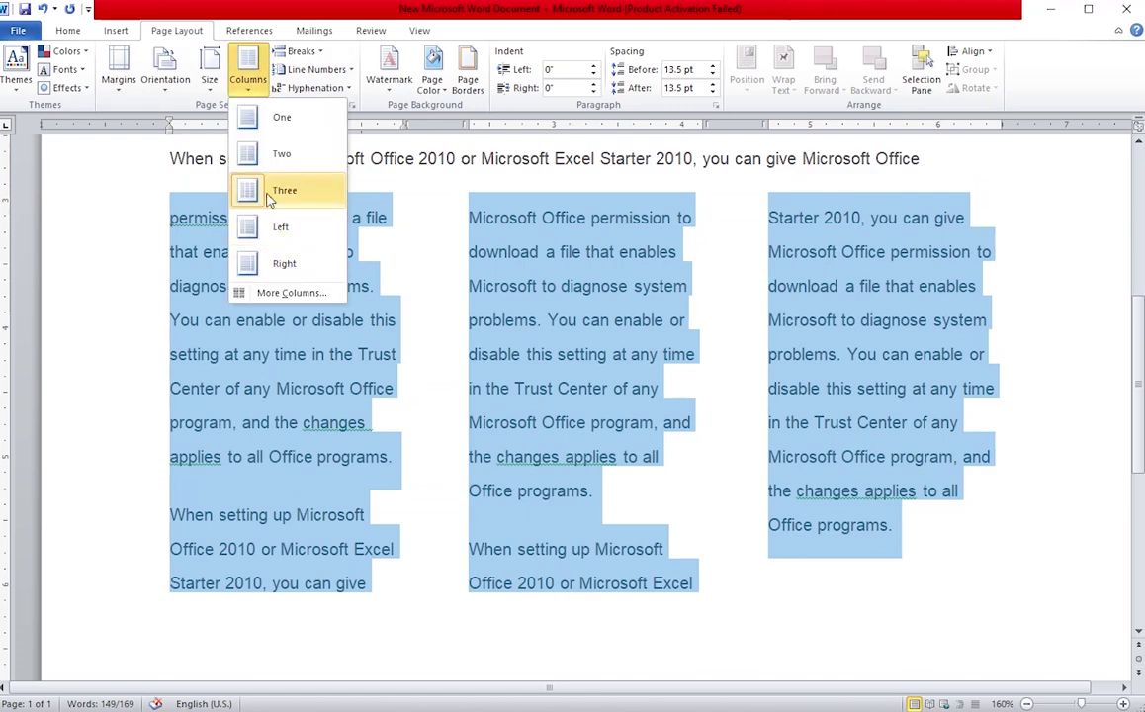
left_click(289, 293)
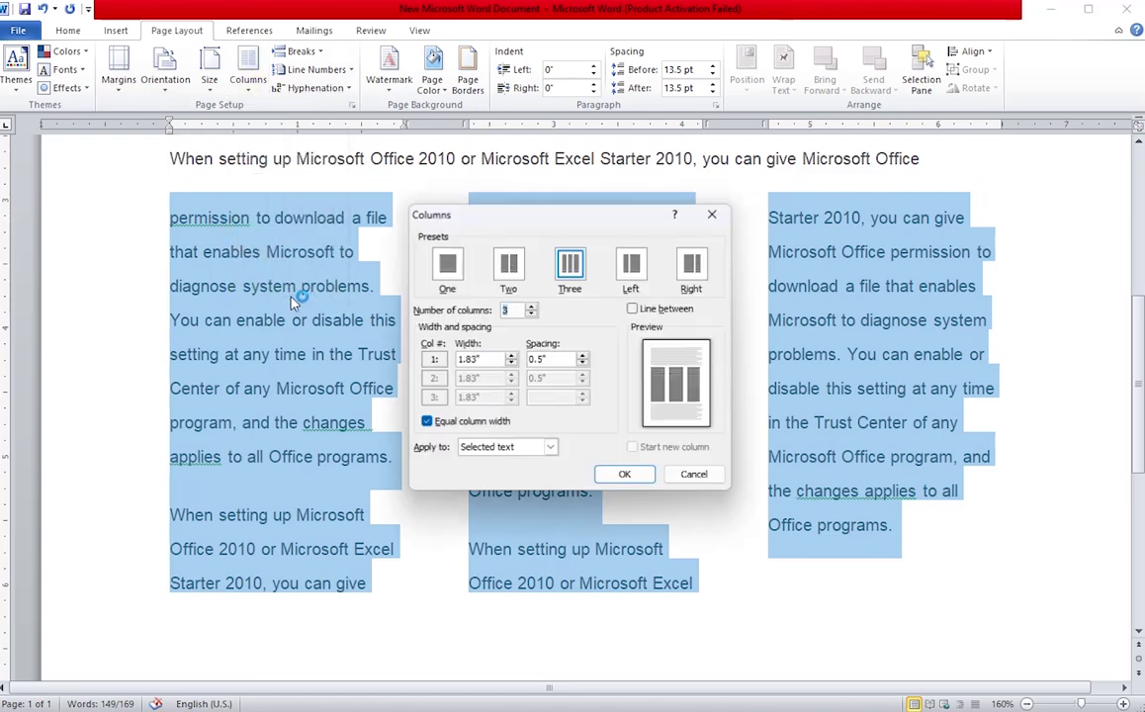
left_click_drag(620, 223, 930, 180)
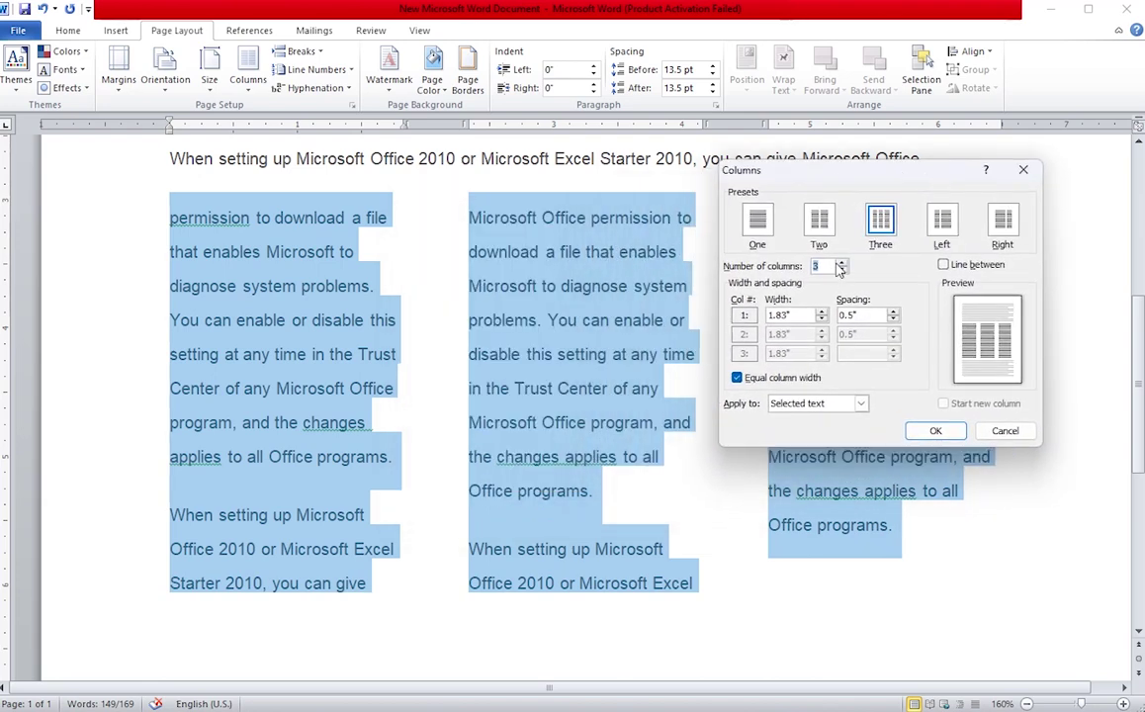
left_click(841, 263)
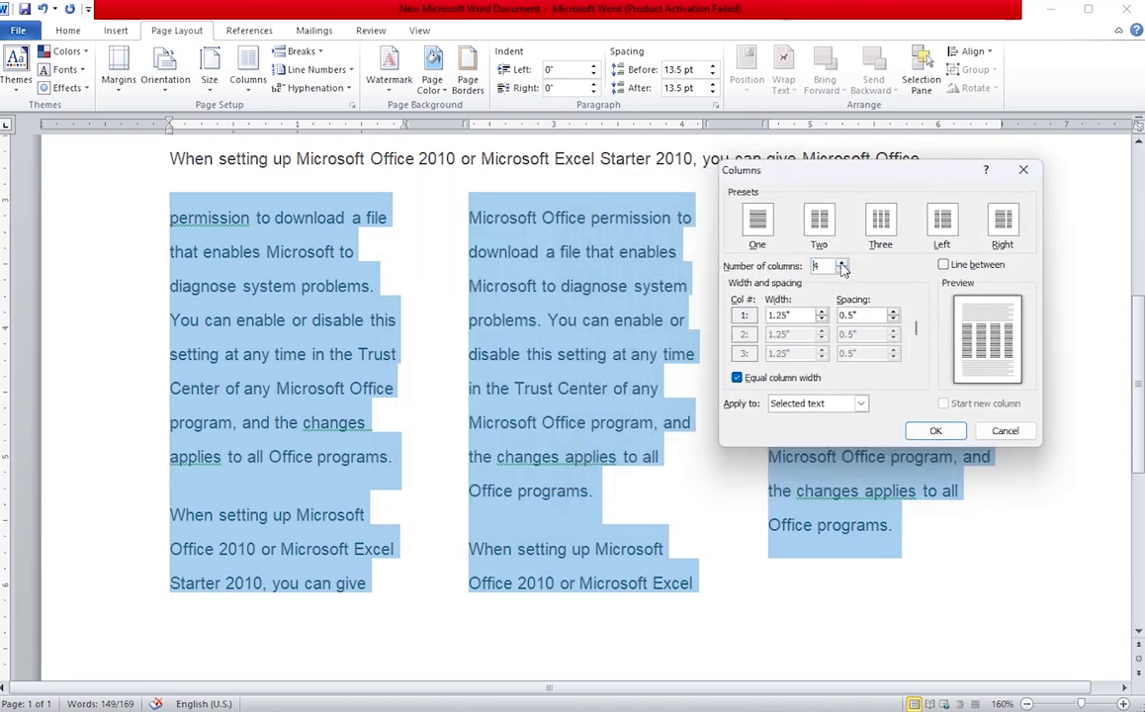
left_click(841, 270)
left_click(841, 270)
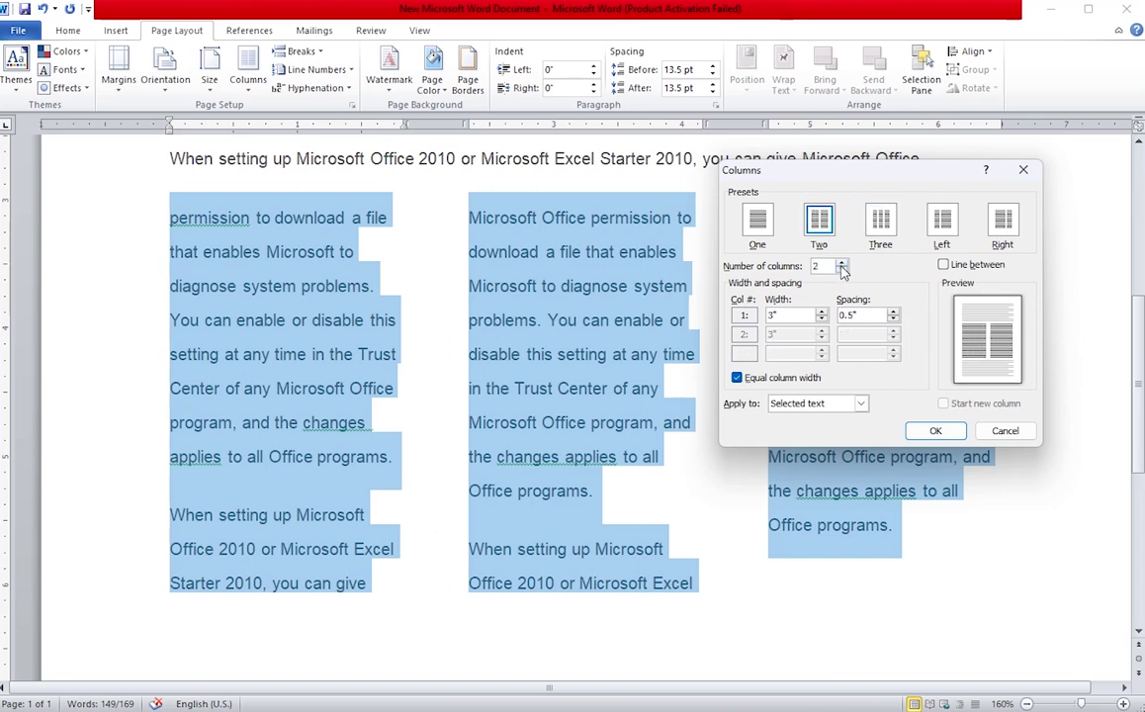
left_click(944, 265)
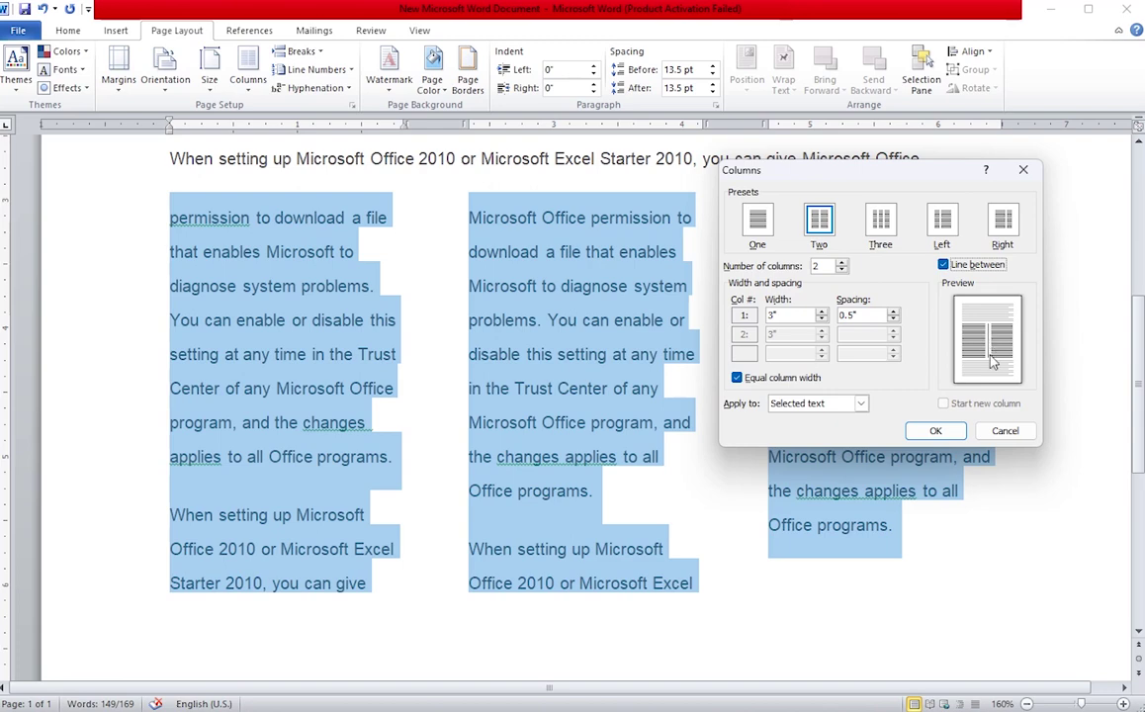
left_click(935, 431)
left_click(841, 481)
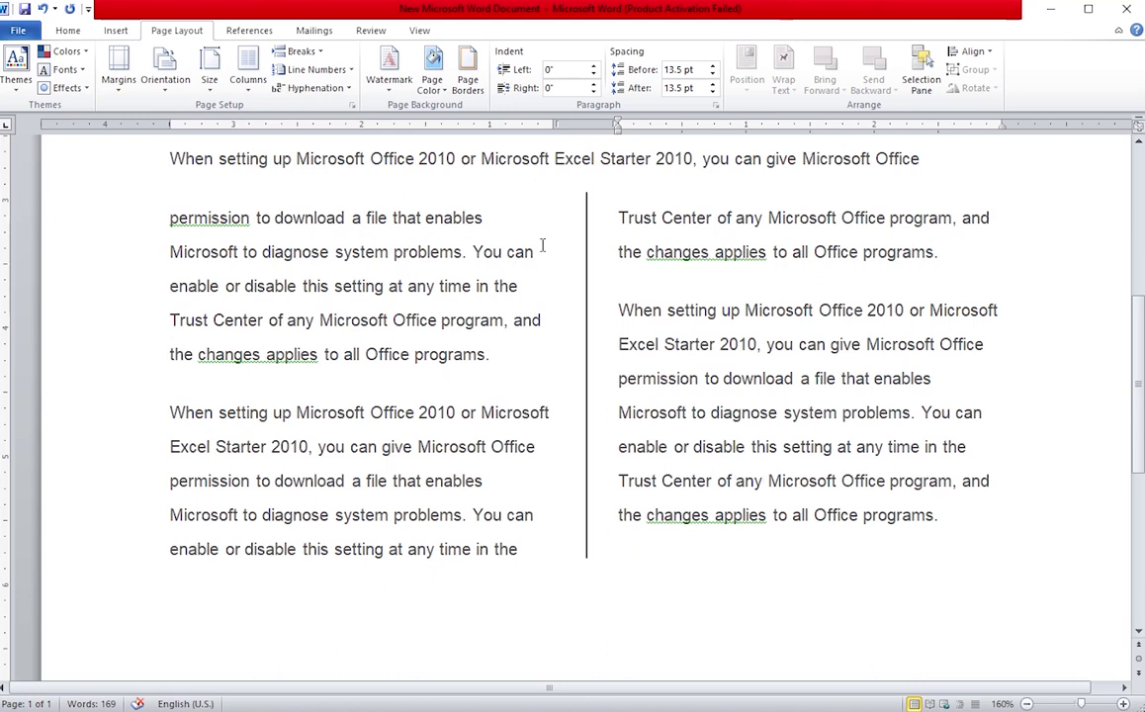
mouse_move(160, 208)
left_mouse_down()
mouse_move(590, 309)
mouse_move(947, 537)
left_mouse_up()
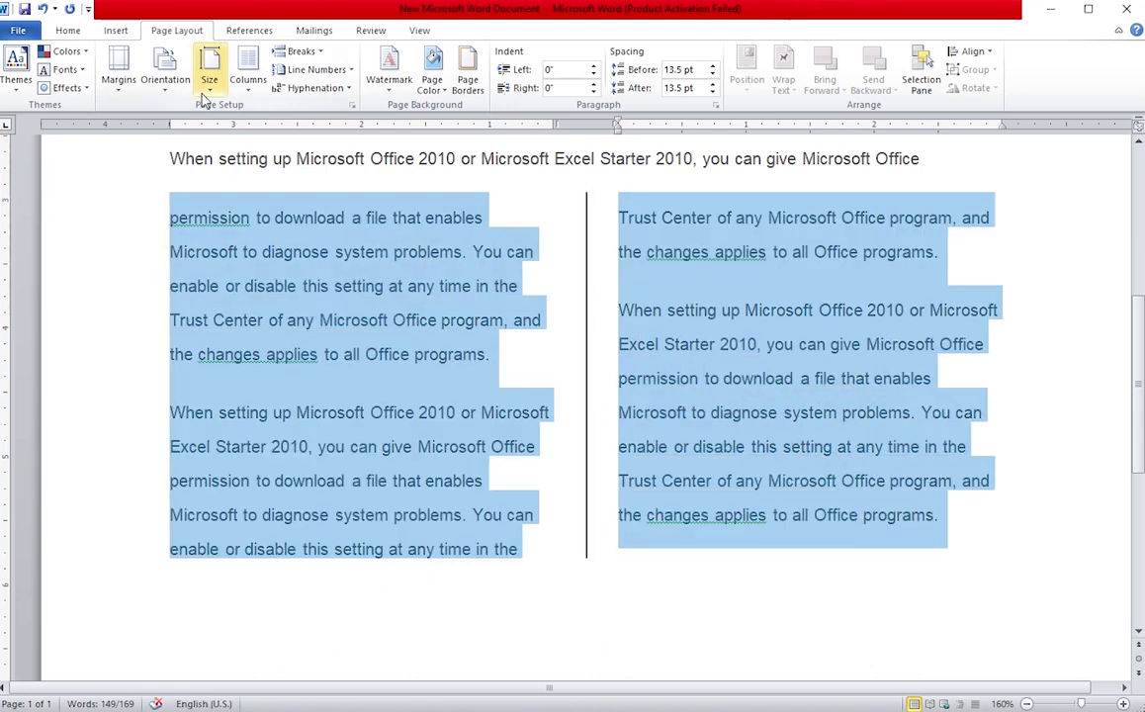
Justify the two-column text, then switch to the Name/Qualification/Address/Phone no table document
left_click(57, 30)
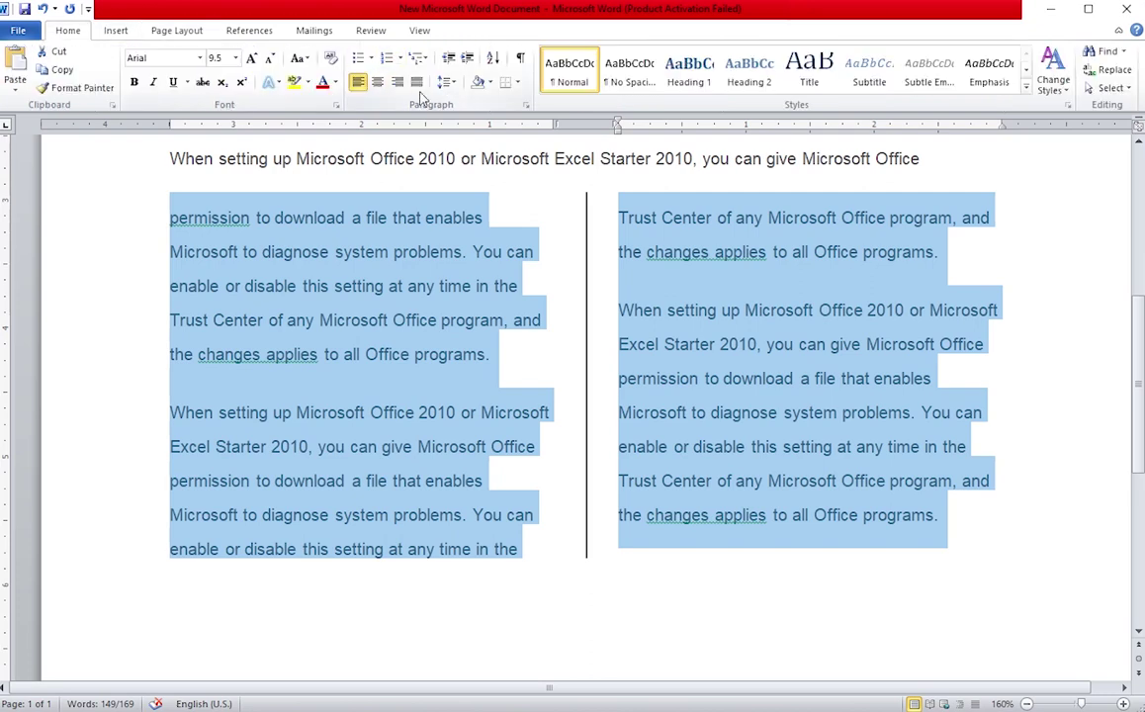
left_click(419, 85)
left_click(547, 412)
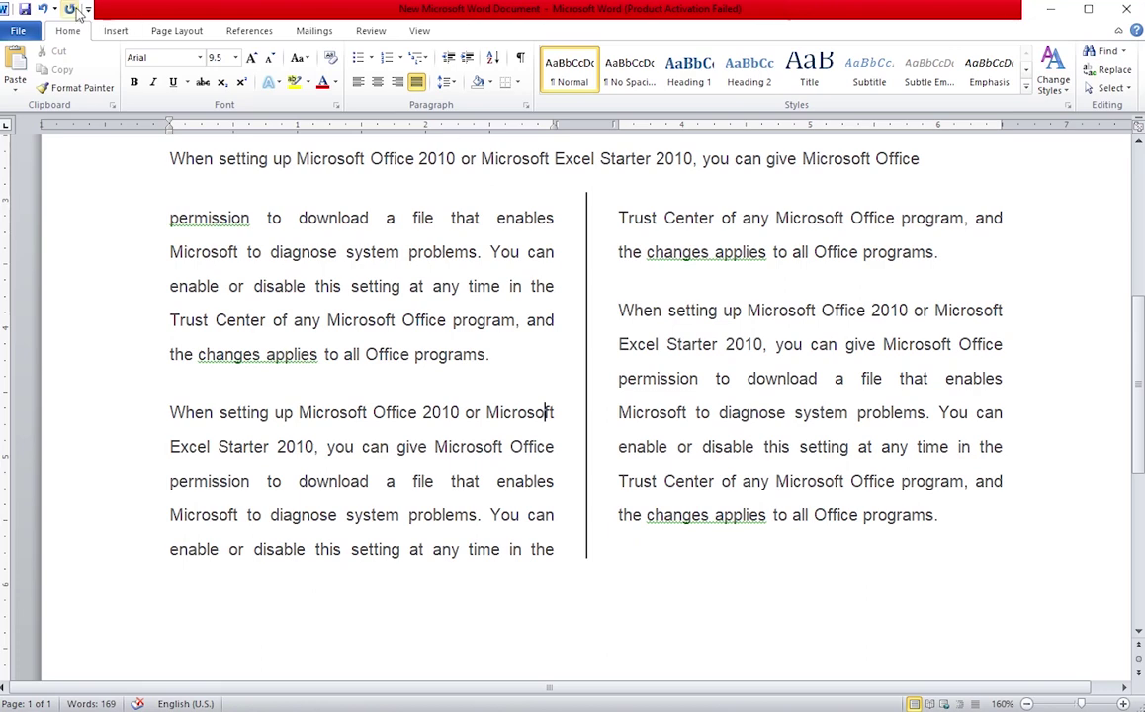
left_click(178, 31)
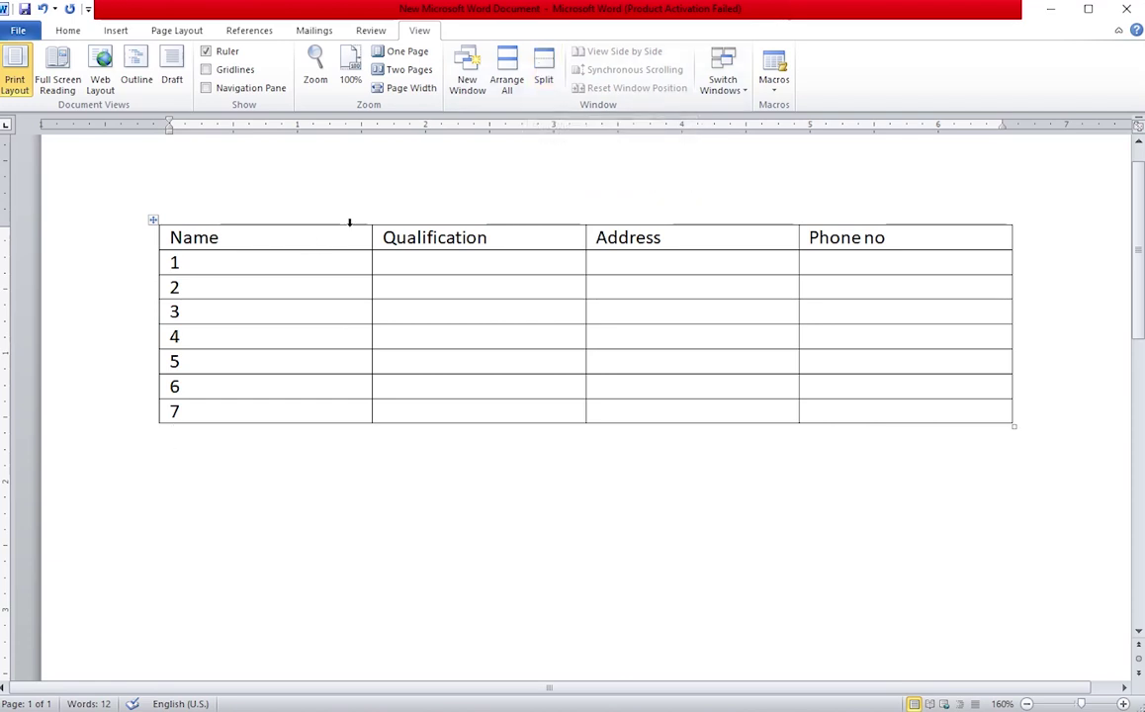
Drag the table's bottom-right handle down to make every row much taller
left_click_drag(1016, 429, 1054, 693)
scroll(823, 505, "up", 2)
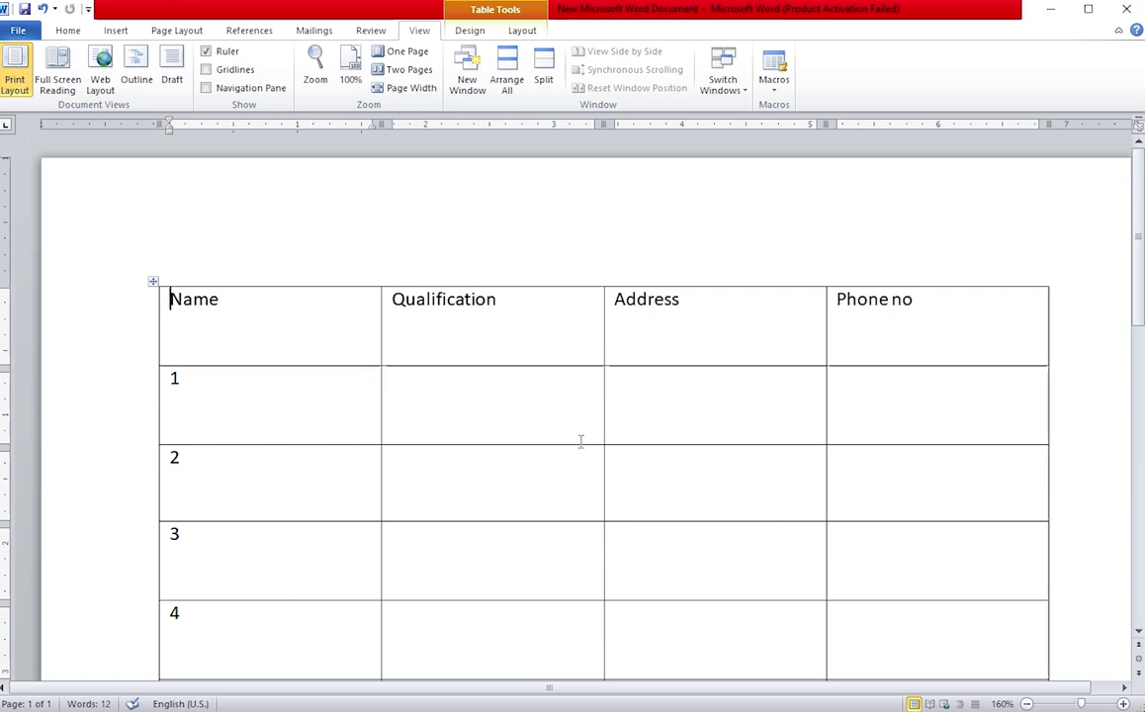
scroll(581, 440, "down", 2)
scroll(581, 442, "down", 1)
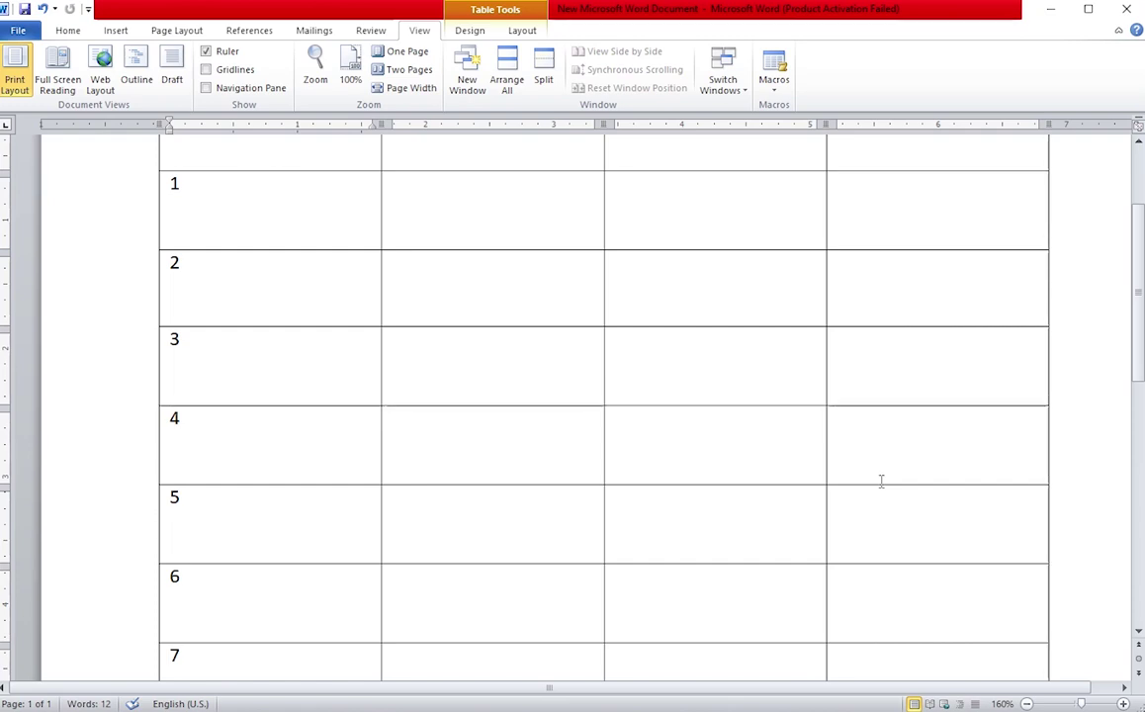
Split the window into two panes with the split bar just below row 1
scroll(559, 277, "up", 2)
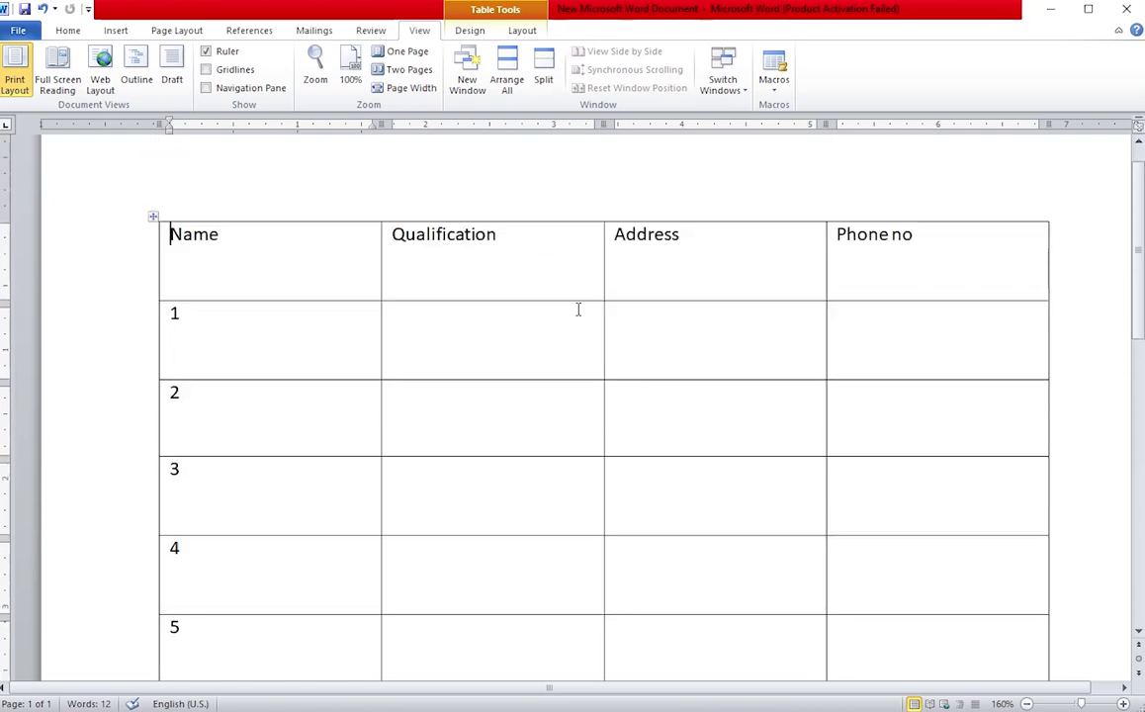
left_click(543, 79)
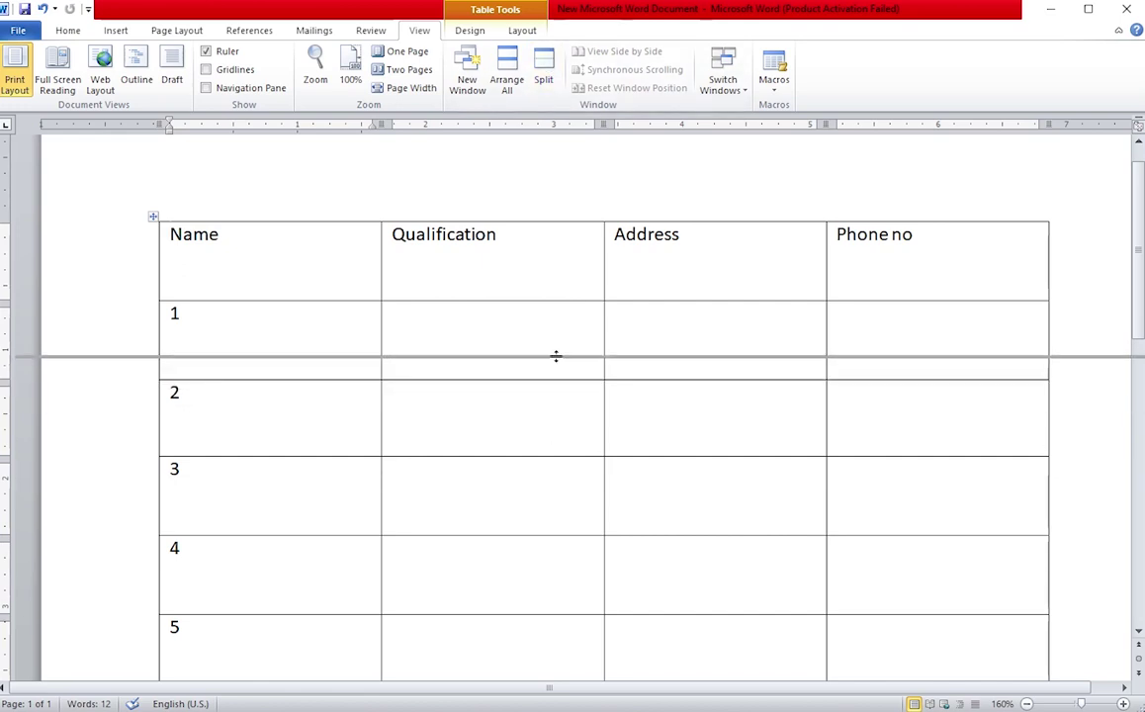
left_click(548, 379)
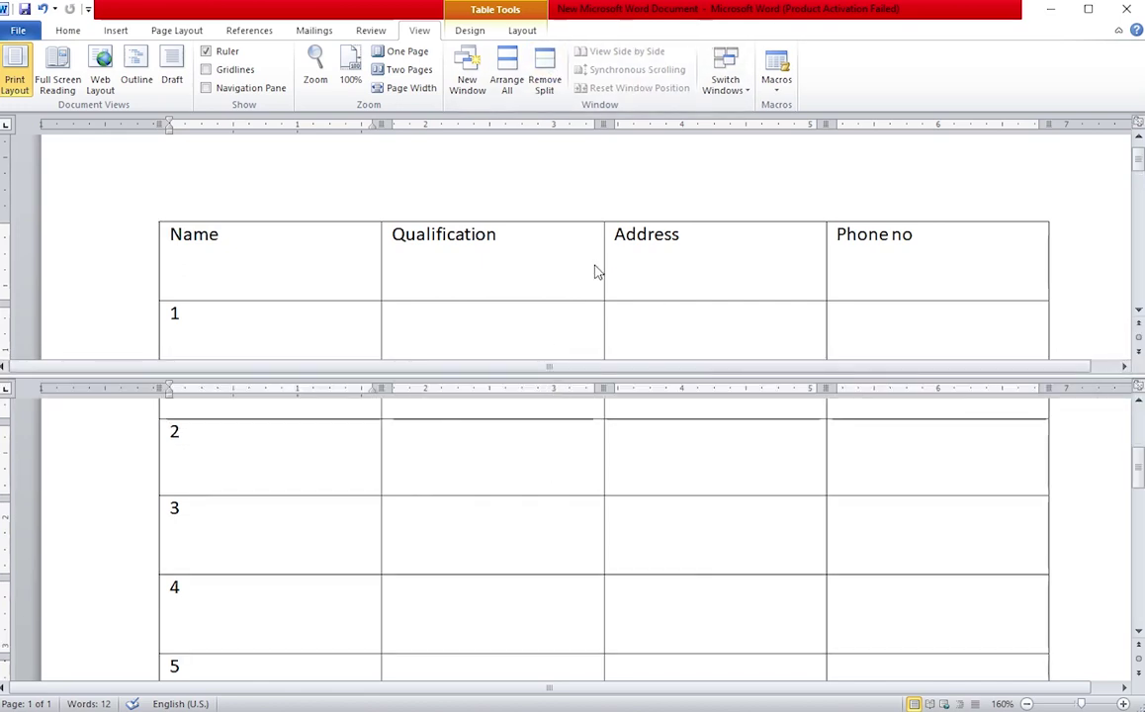
Scroll the lower pane down, then remove the split to return to one pane
left_click(440, 521)
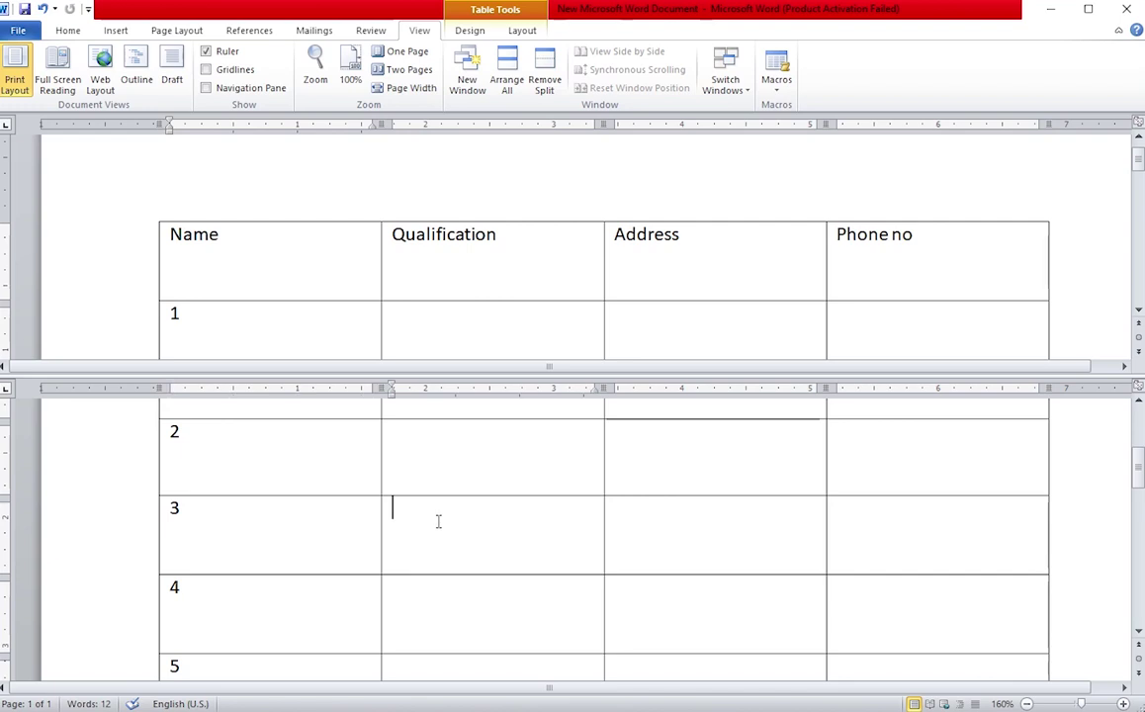
scroll(440, 521, "down", 2)
scroll(439, 521, "down", 1)
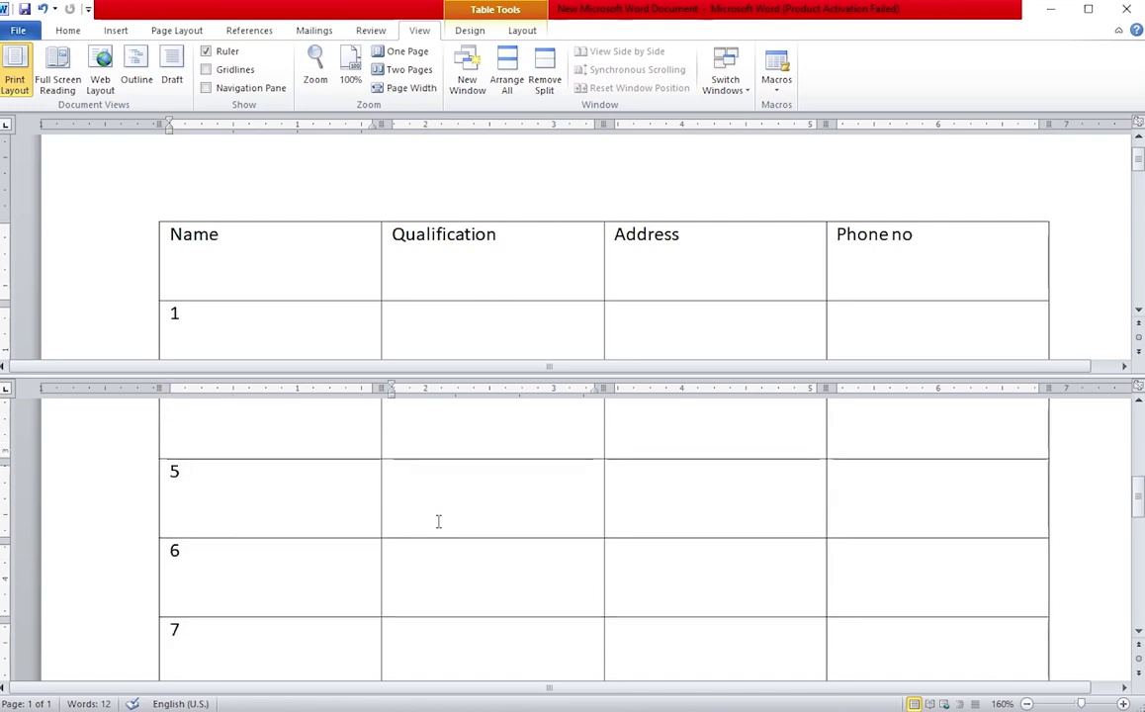
scroll(439, 521, "down", 1)
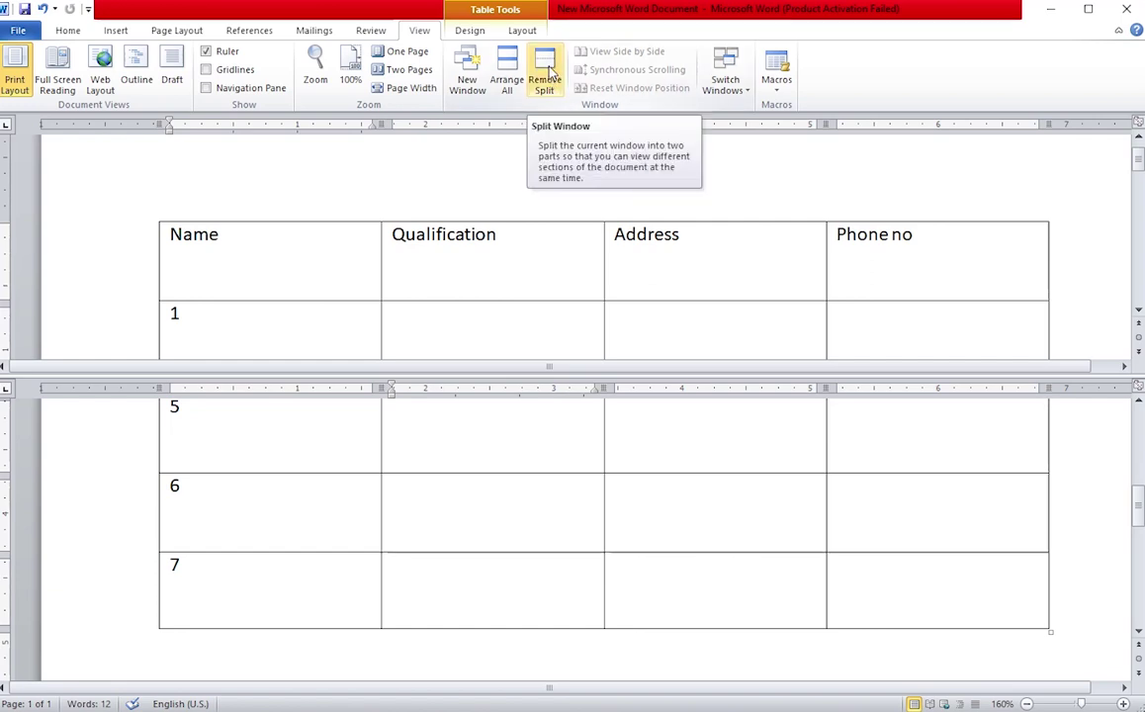
left_click(546, 77)
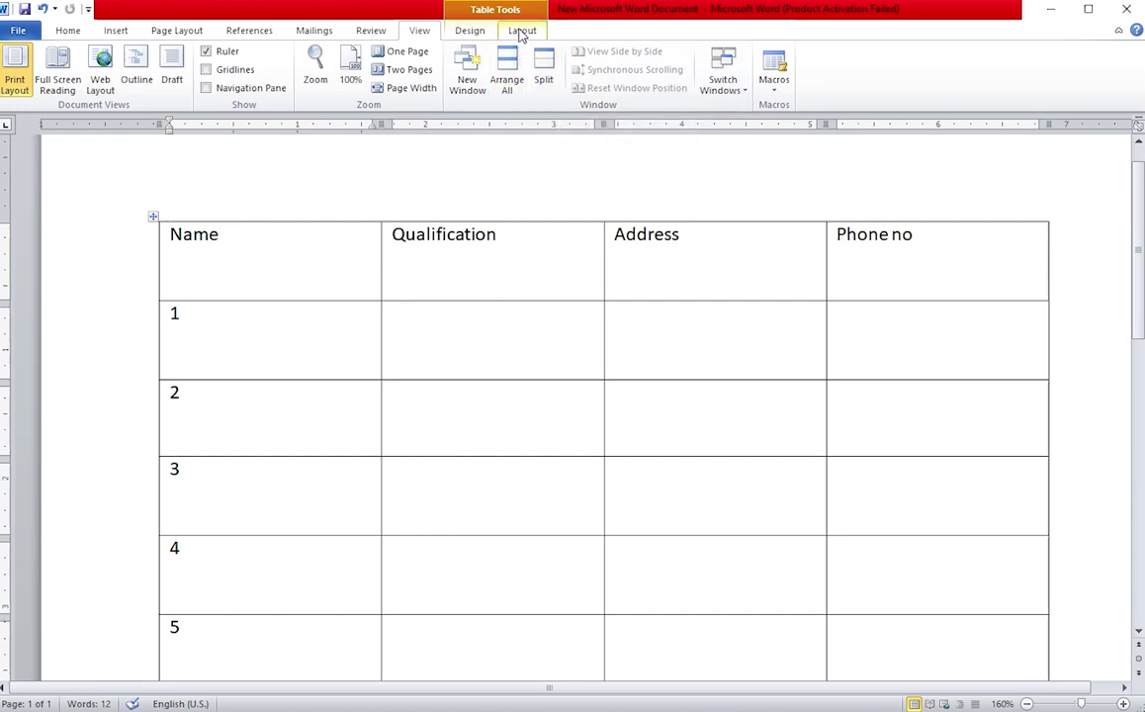
Centre the header row labels horizontally and vertically in their cells
left_click(523, 31)
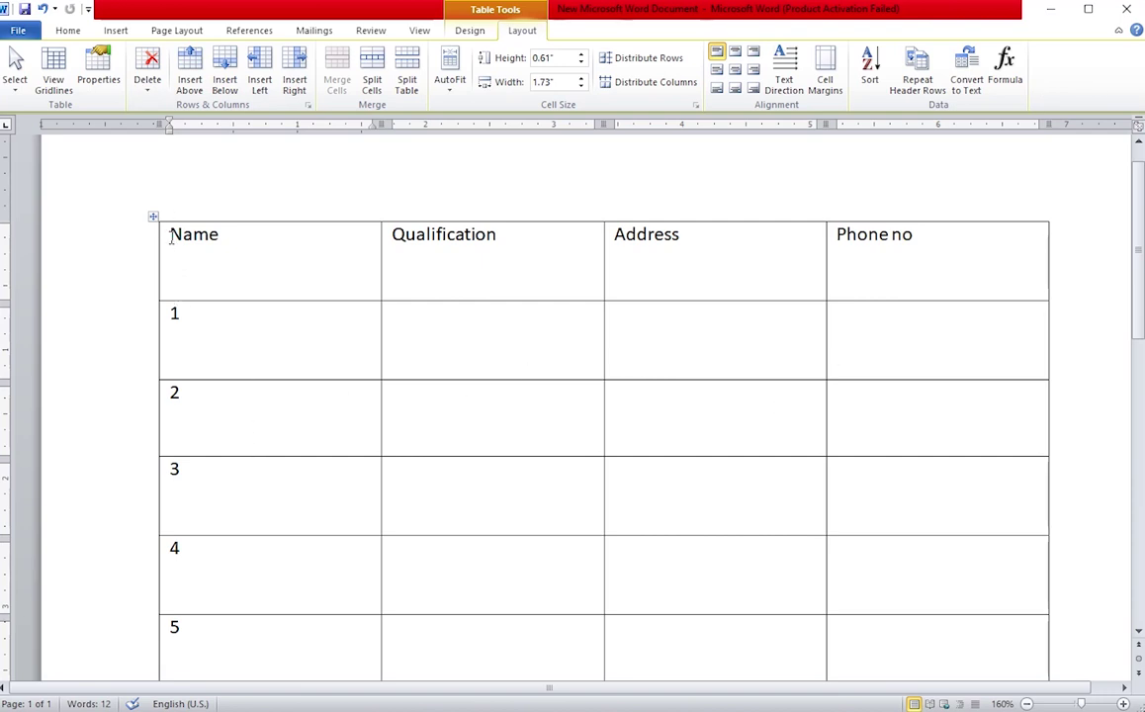
left_click_drag(170, 236, 905, 268)
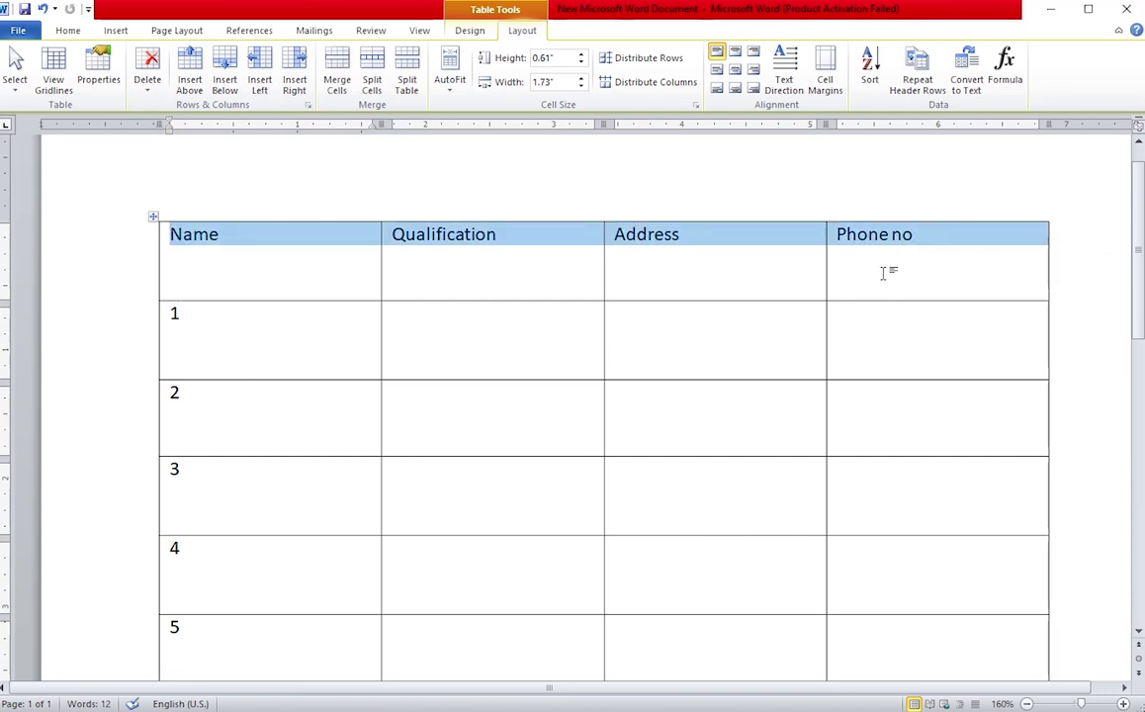
left_click(736, 71)
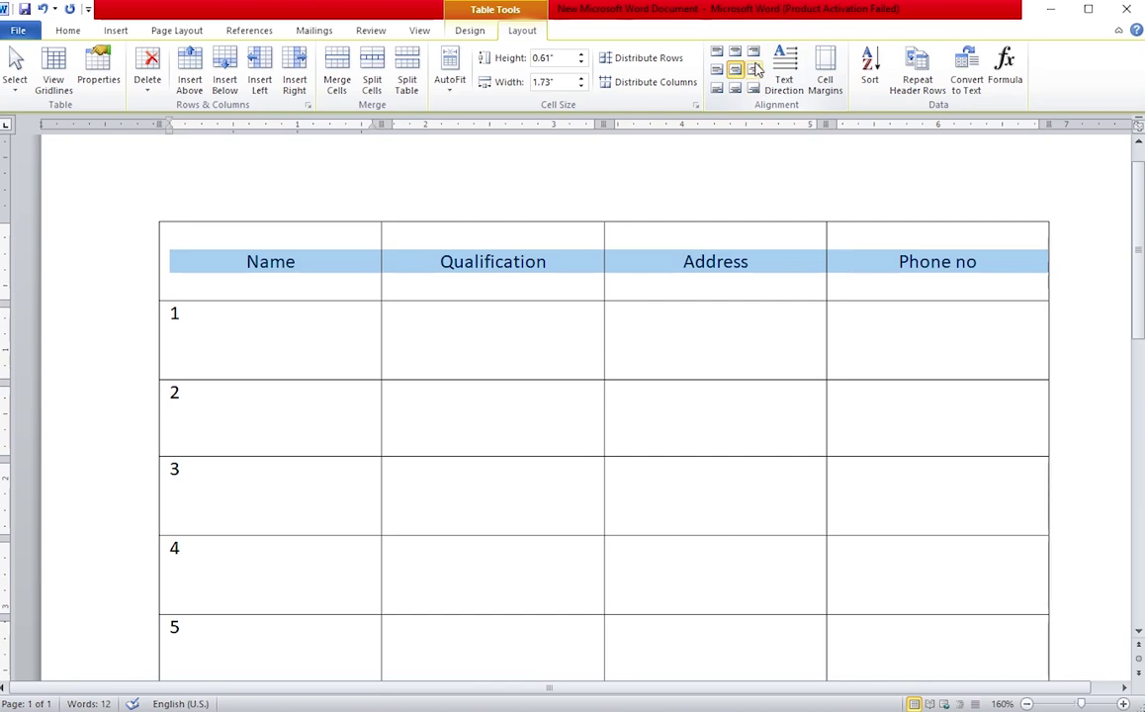
mouse_move(603, 336)
left_click(752, 280)
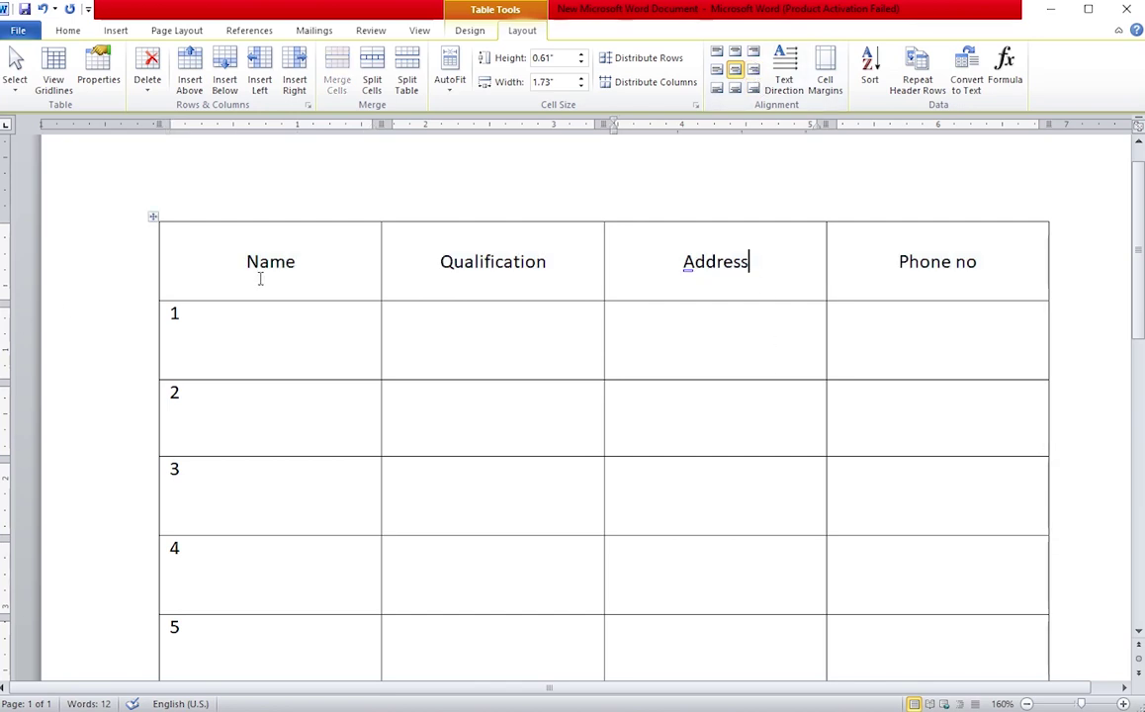
Turn the Name heading to run vertically, then select the table's data cells
left_click_drag(243, 259, 297, 265)
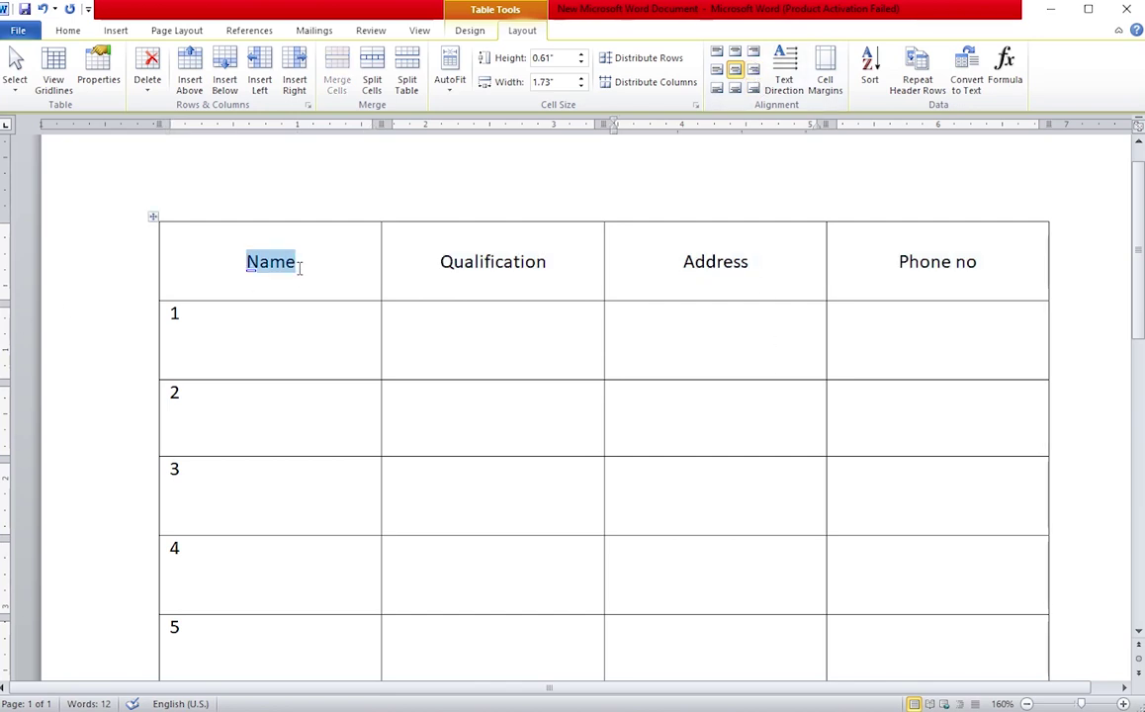
left_click(787, 64)
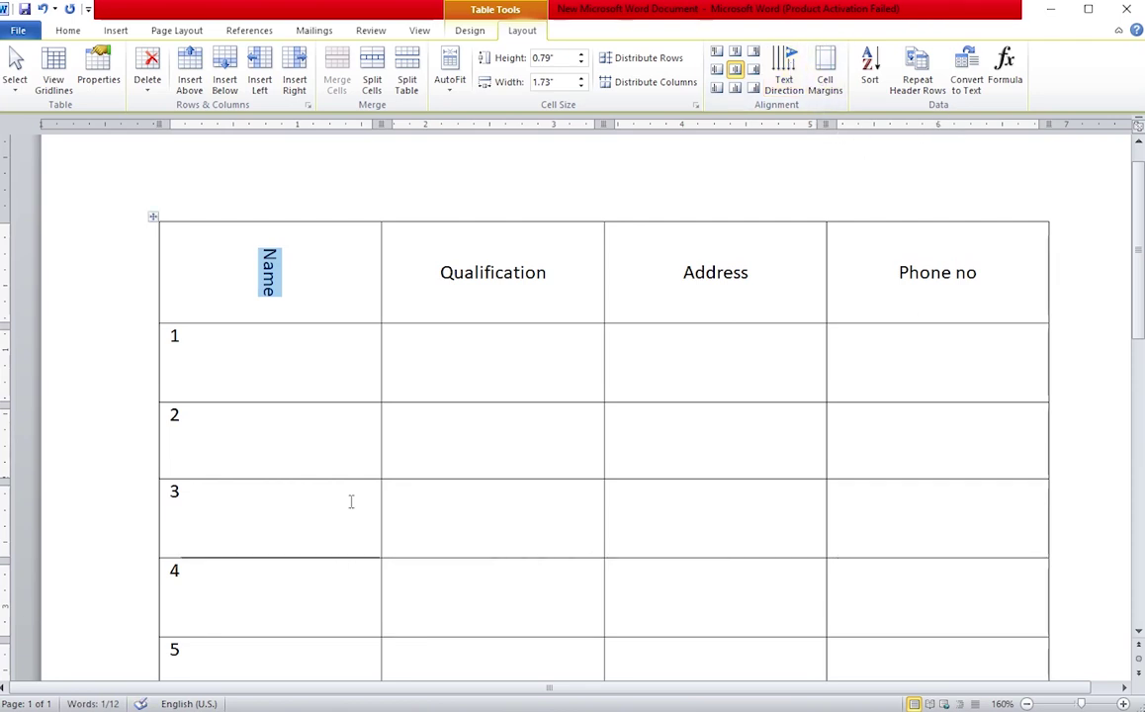
left_click(207, 331)
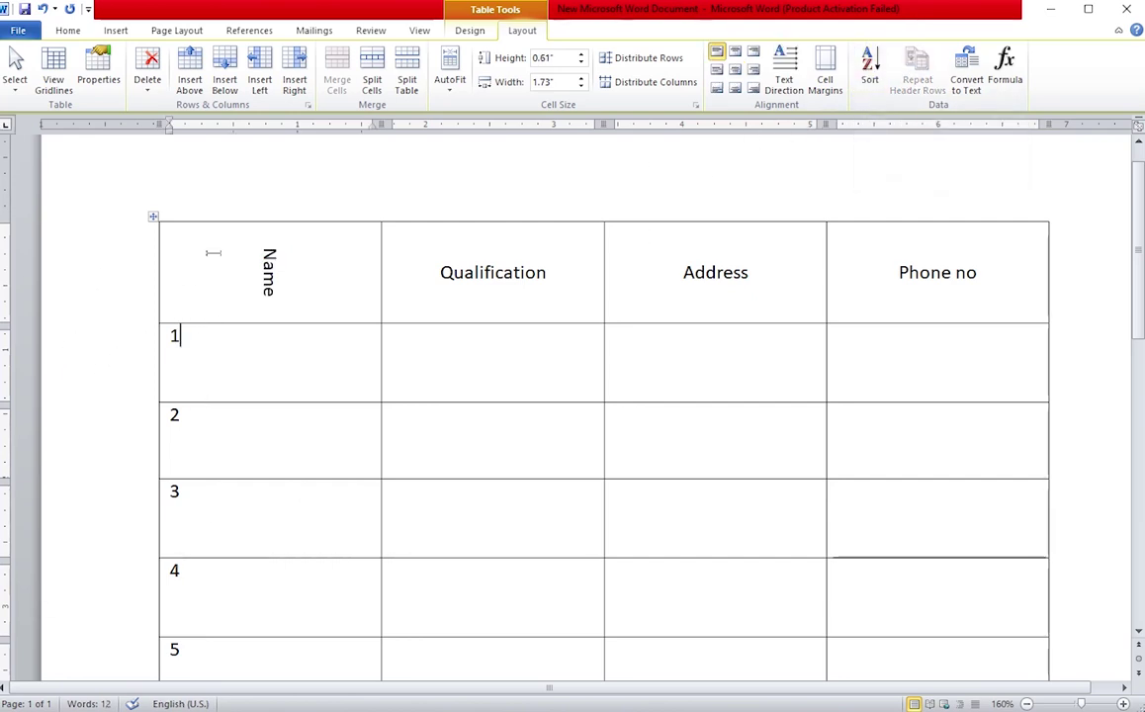
mouse_move(237, 299)
left_mouse_down()
mouse_move(669, 532)
mouse_move(843, 646)
left_mouse_up()
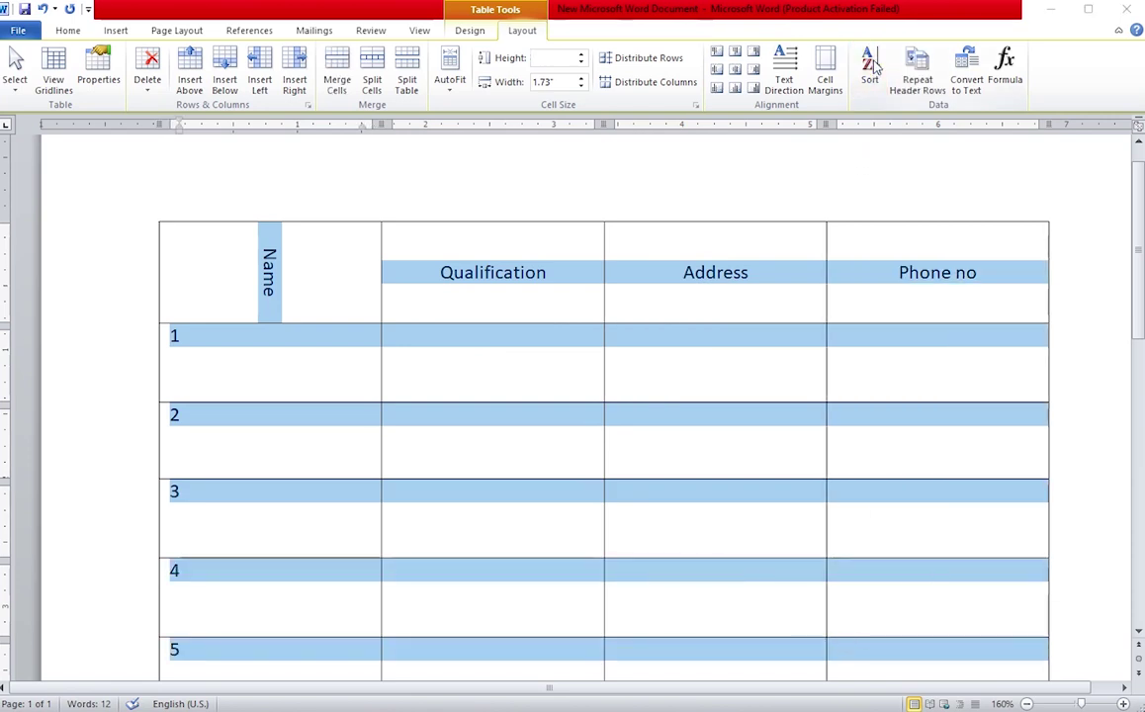
Sort the table rows by Name in descending order
left_click(870, 67)
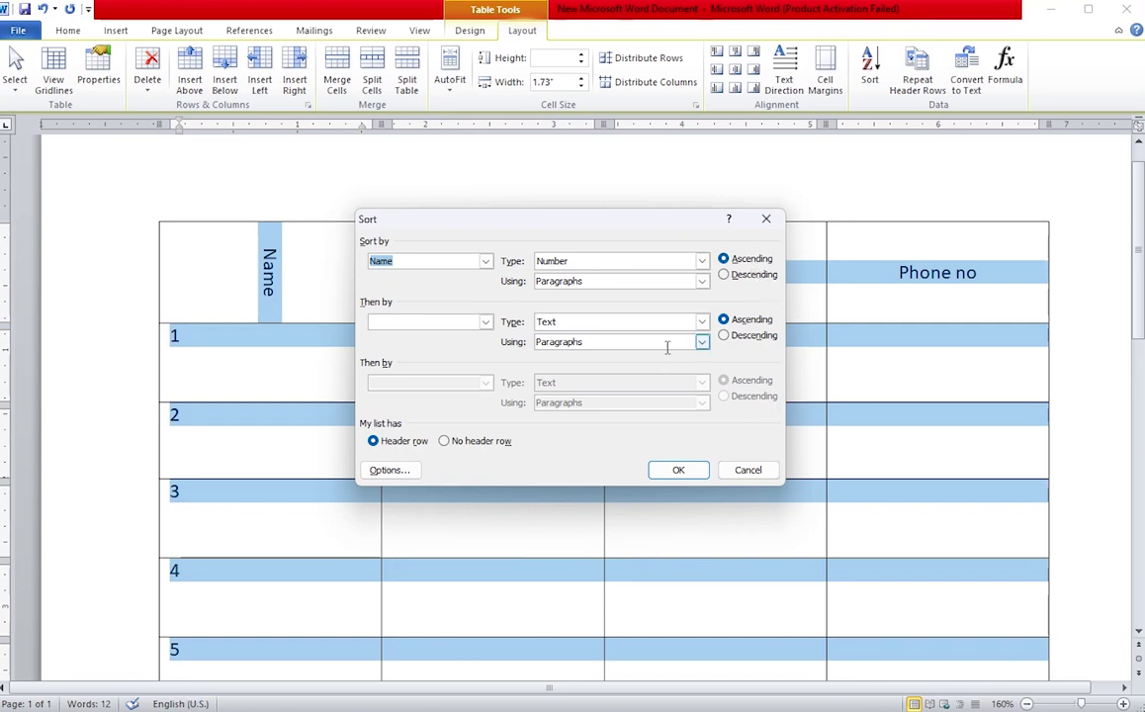
left_click(762, 276)
left_click(677, 470)
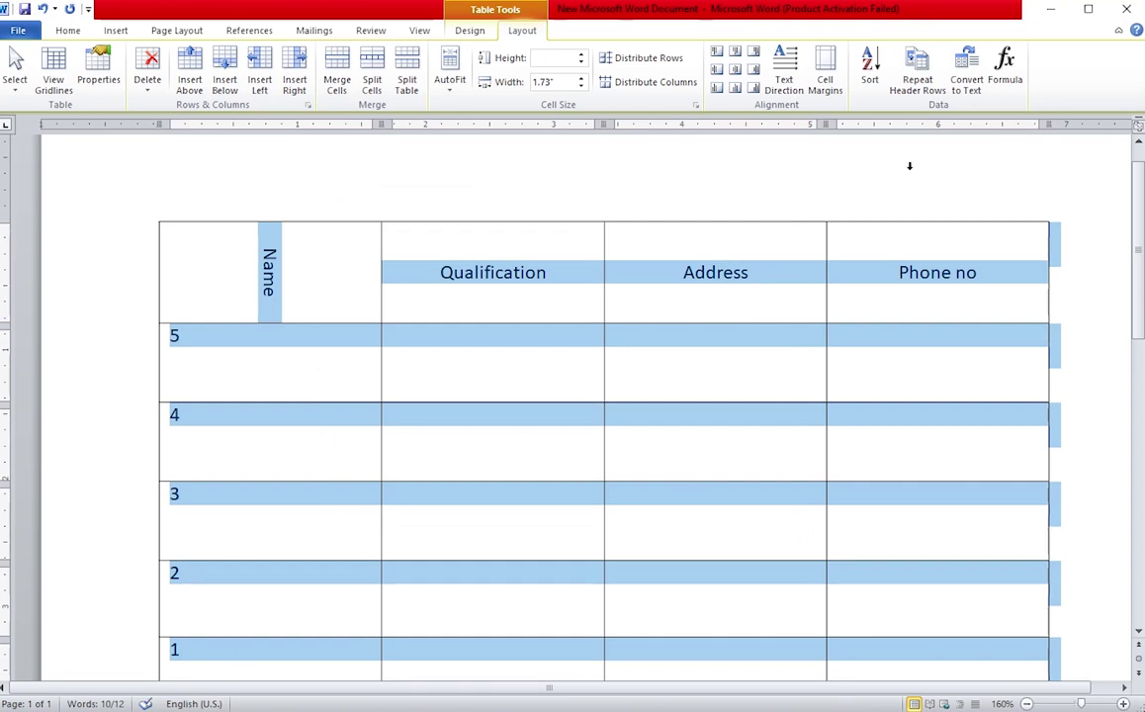
Re-sort the rows by Name in ascending order so they read 1 to 5
left_click(870, 64)
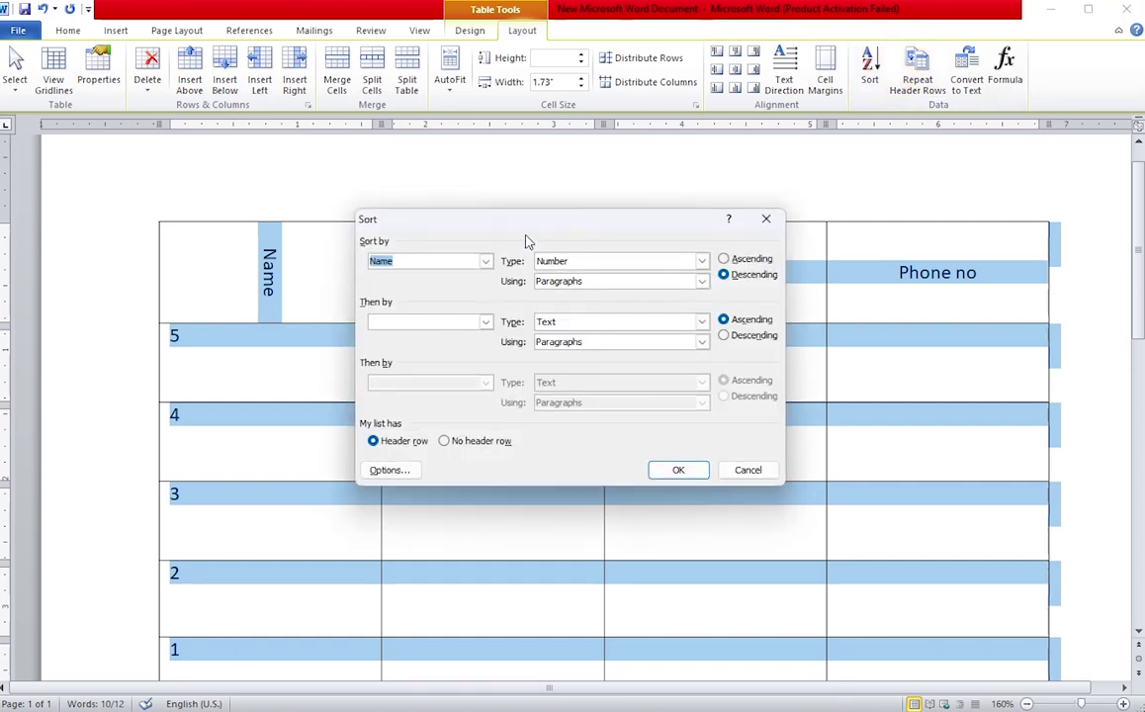
left_click(732, 260)
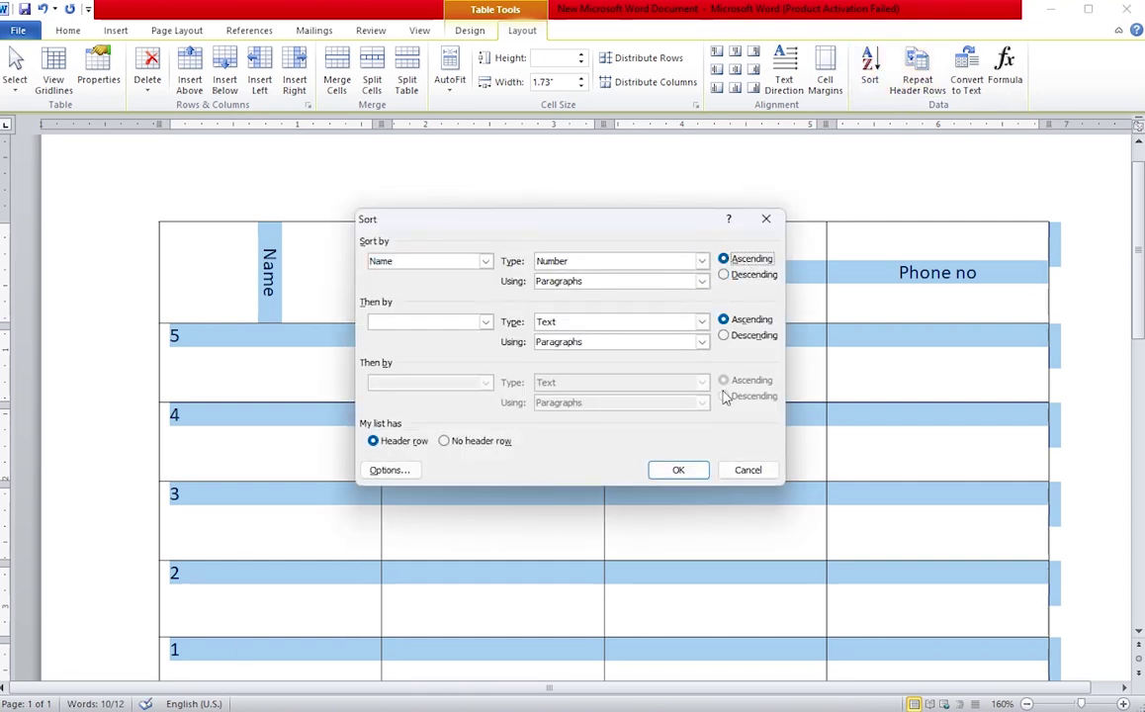
left_click(681, 471)
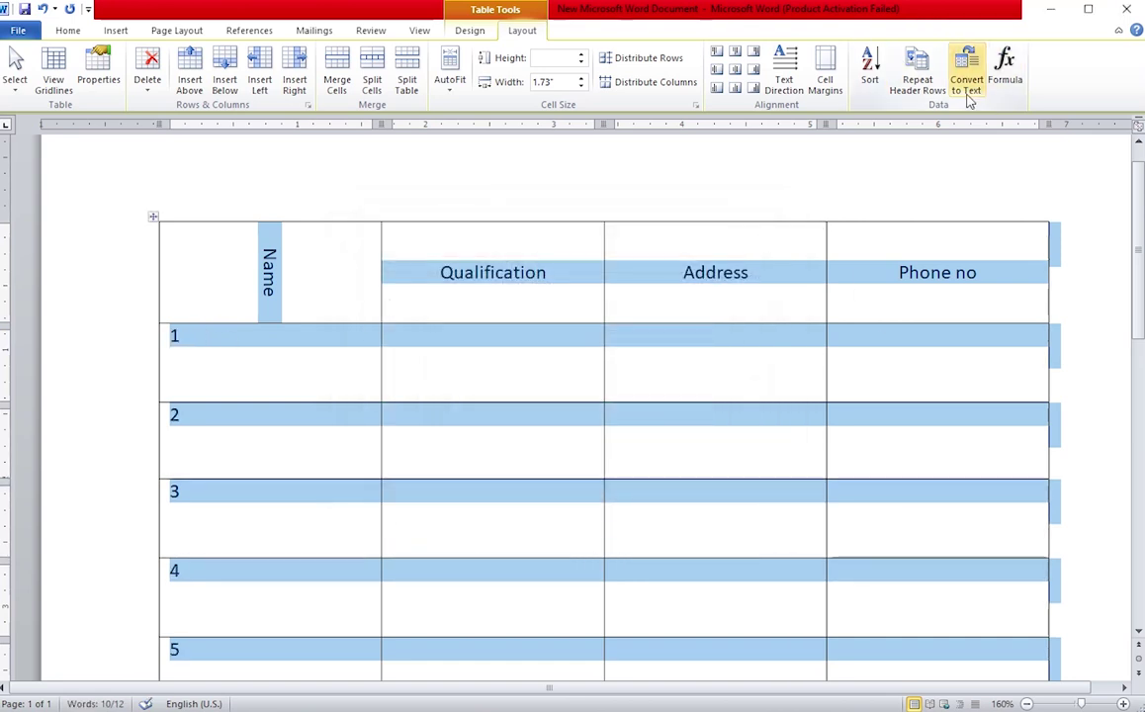
left_click(613, 414)
left_click(371, 412)
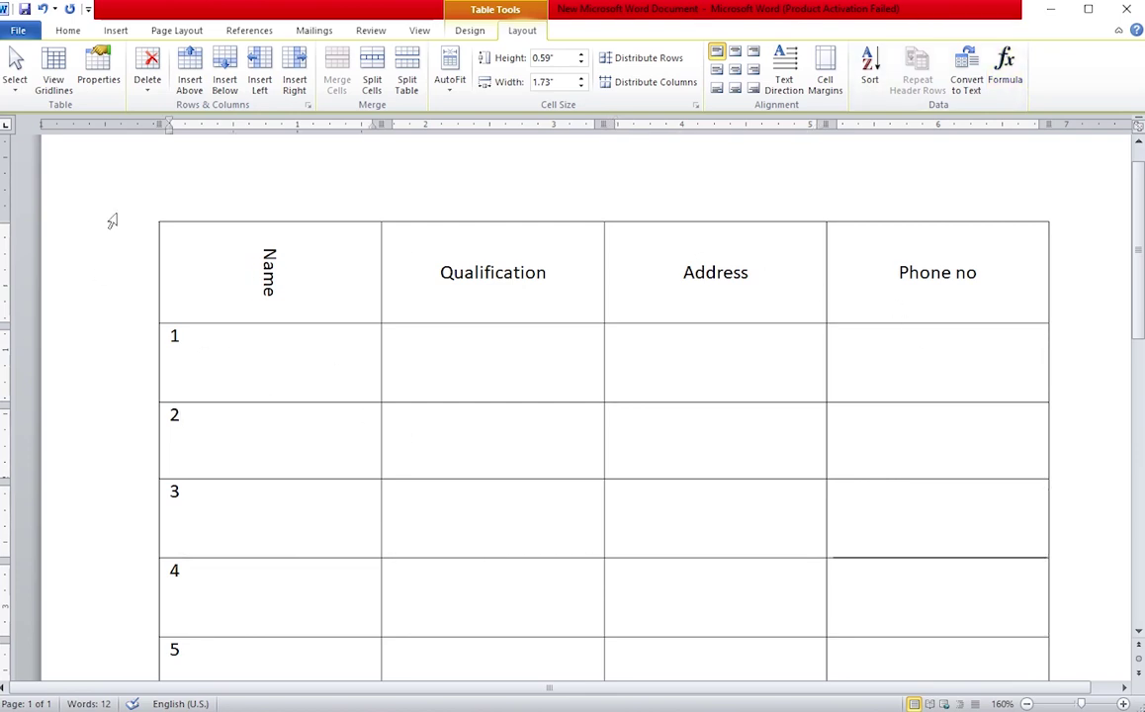
left_click(153, 218)
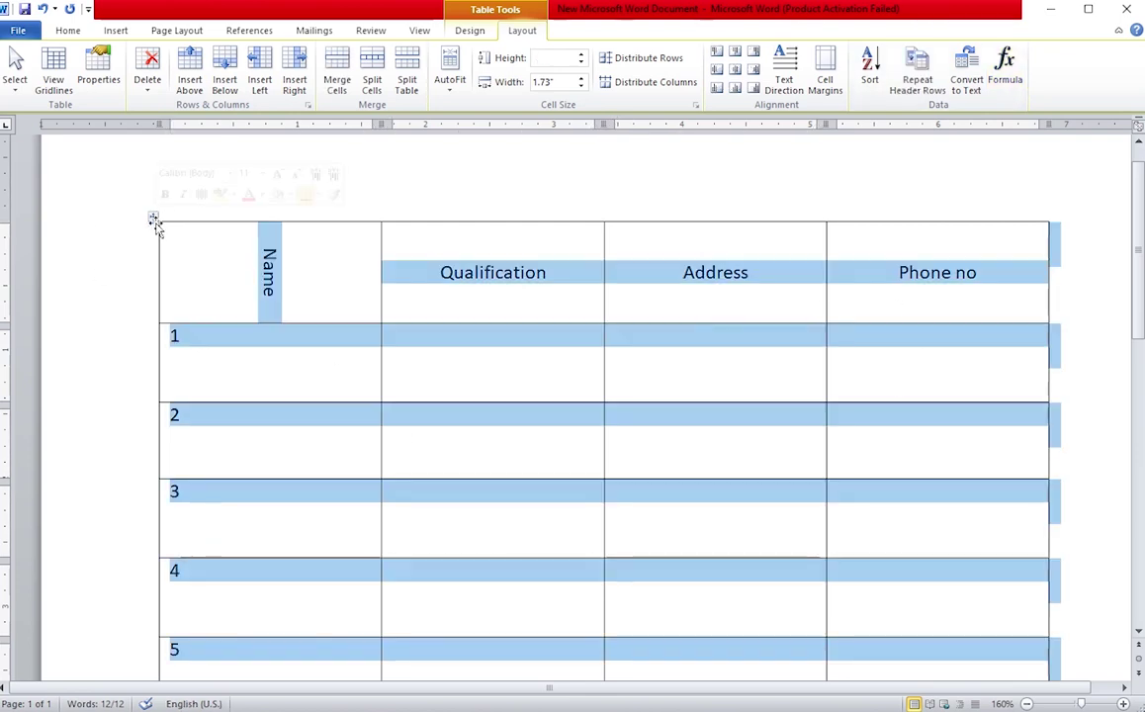
Convert the table to plain text with commas separating the former columns
left_click(967, 71)
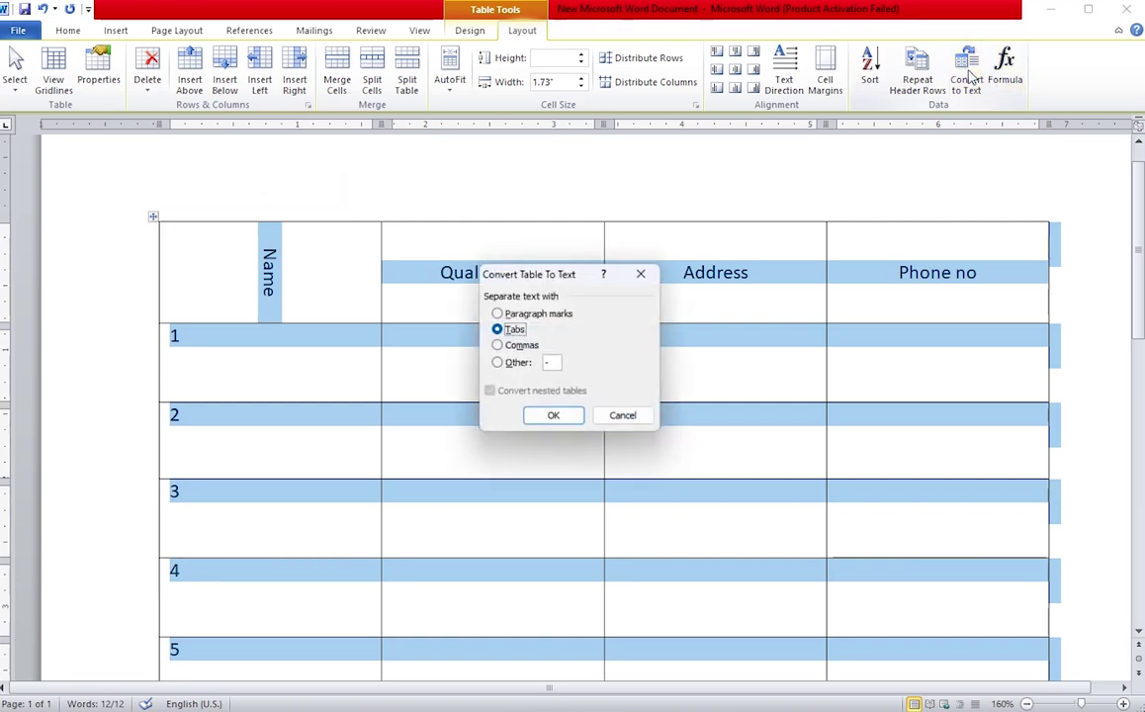
left_click(521, 346)
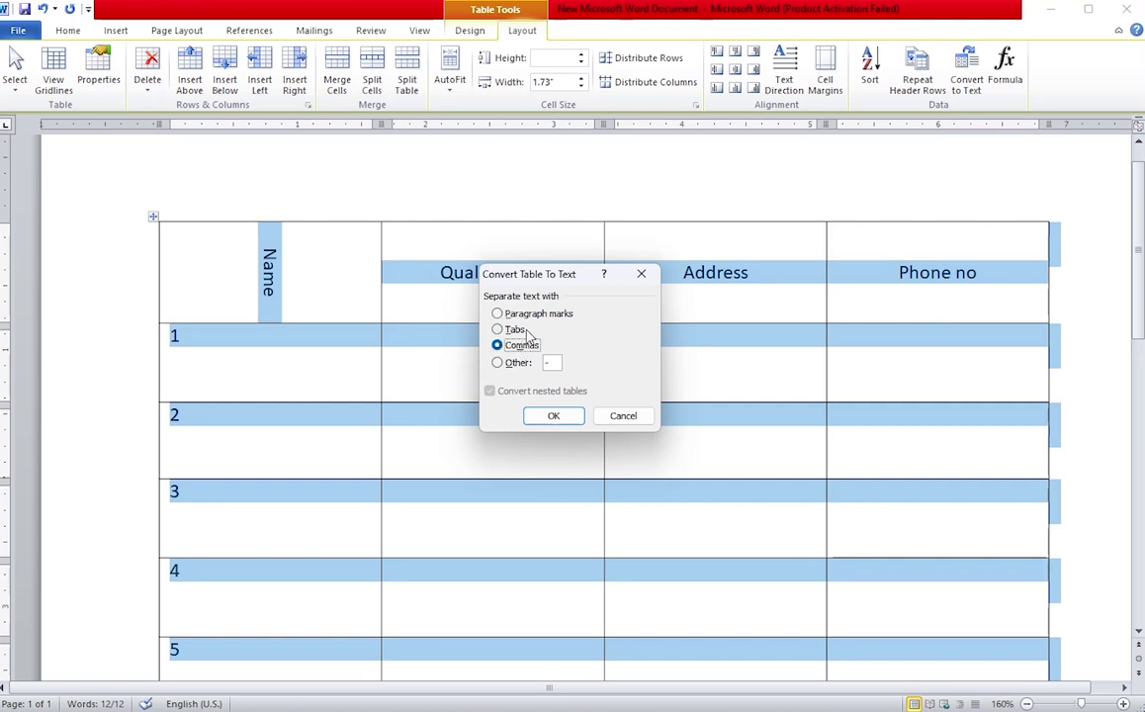
left_click(554, 416)
left_click(195, 415)
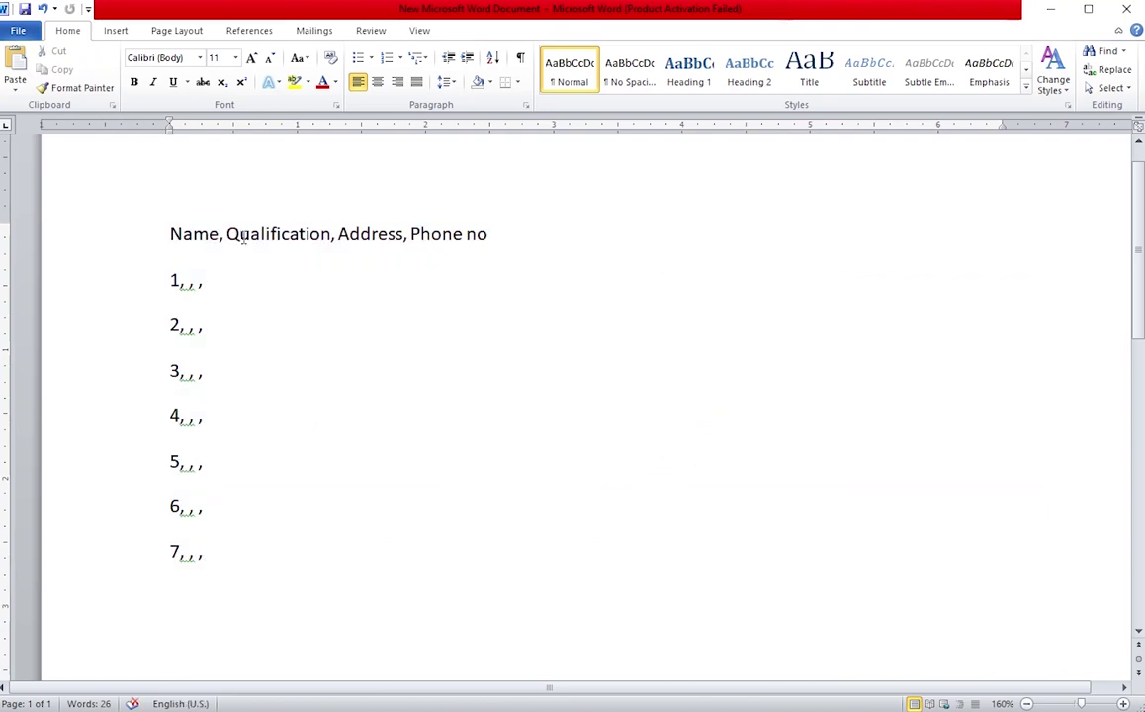
Select all the comma-separated lines, from the Name header down to line 7
left_click(188, 415)
left_click(207, 462)
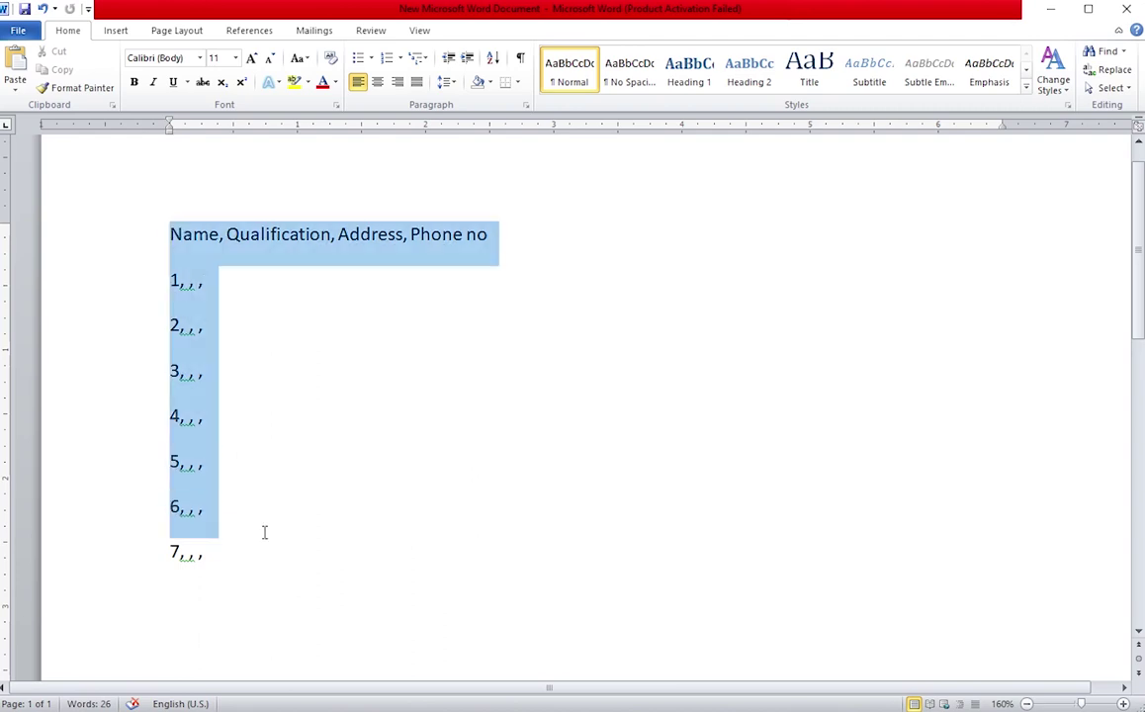
left_click_drag(171, 231, 271, 566)
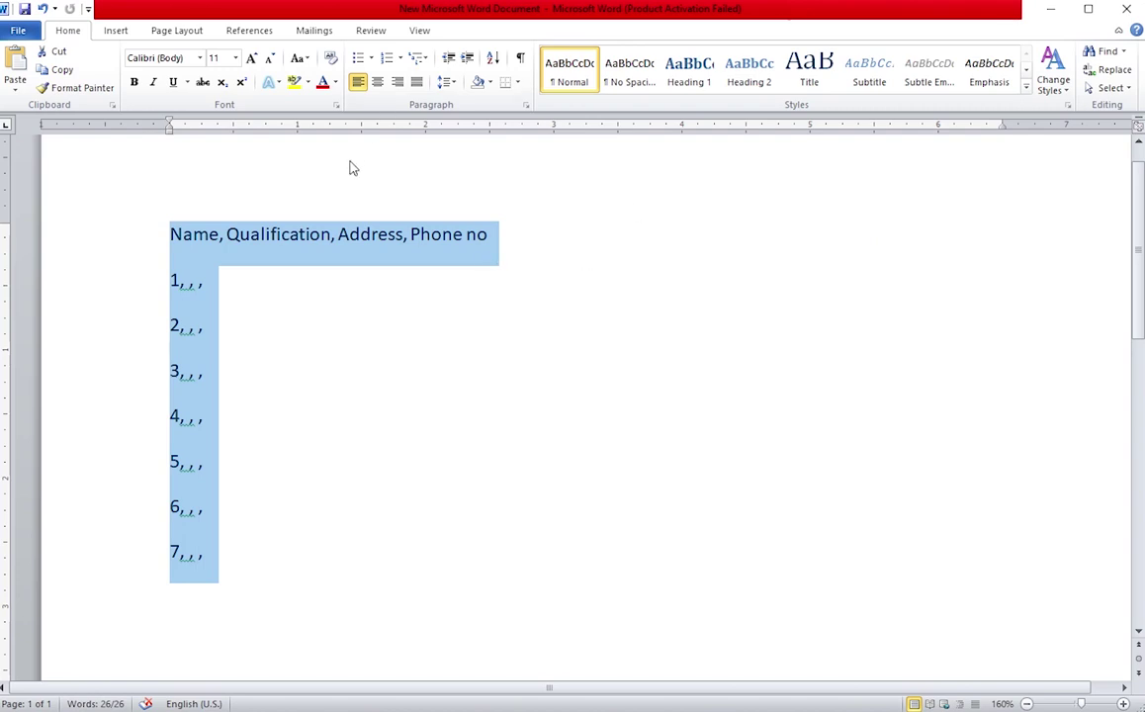
left_click(116, 30)
left_click(126, 69)
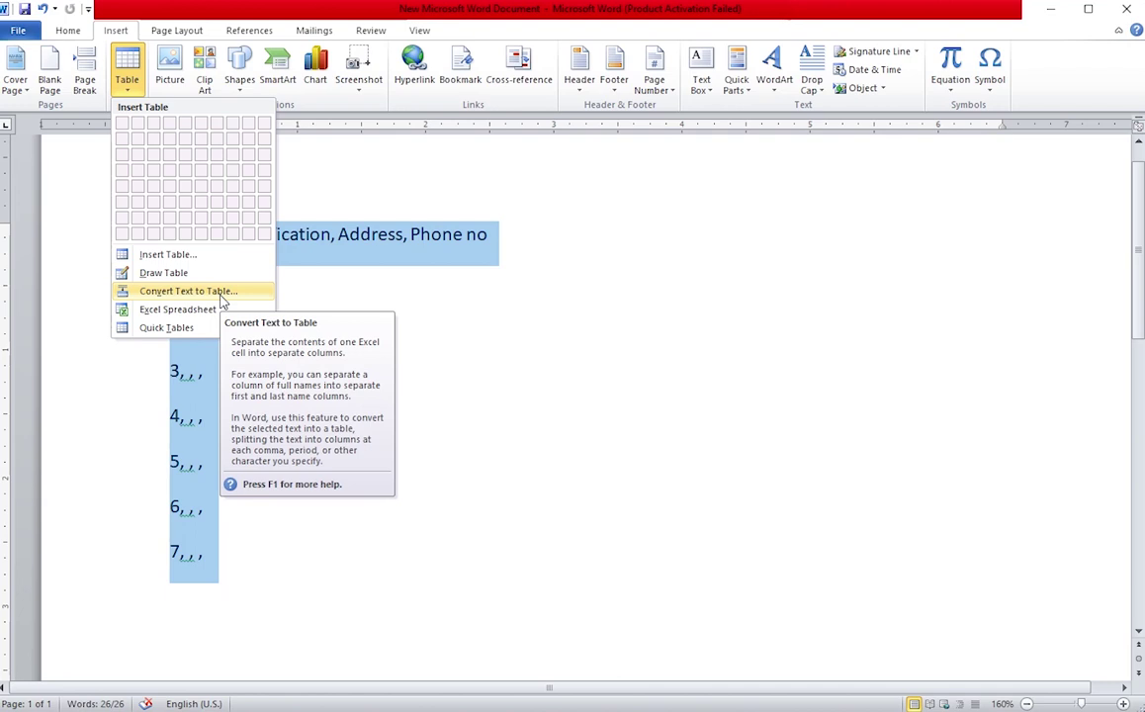
Convert the selected lines into a four-column table, keeping commas as the separator
left_click(188, 291)
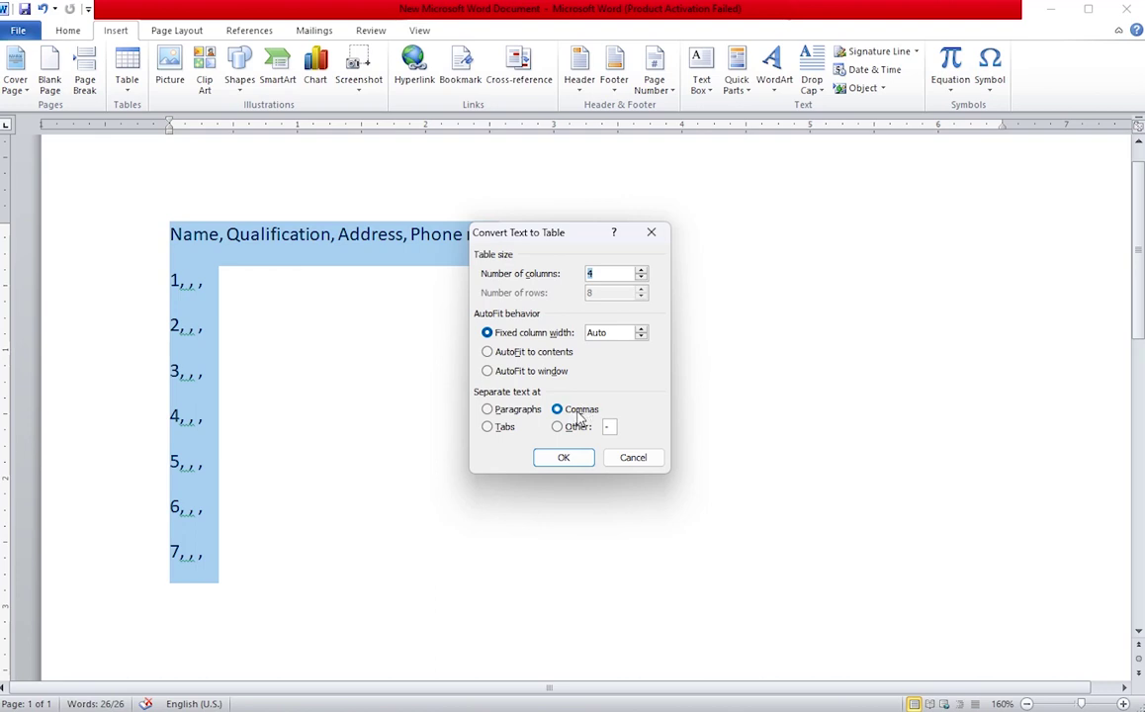
left_click(566, 457)
left_click(533, 511)
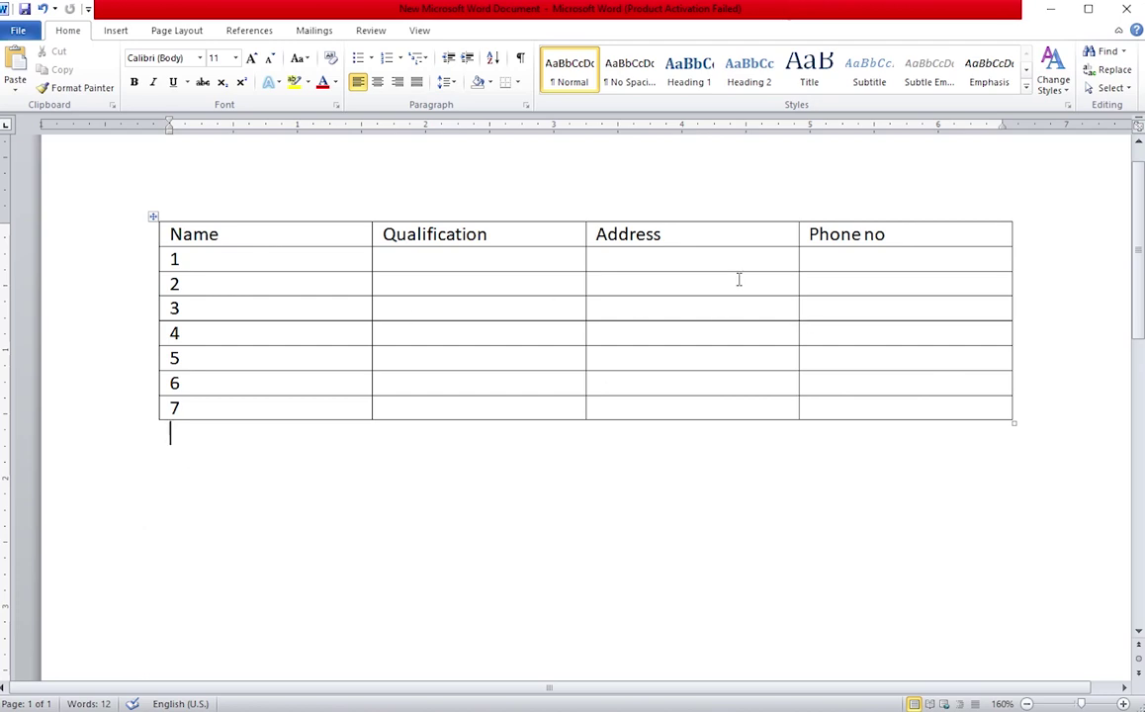
left_click(223, 237)
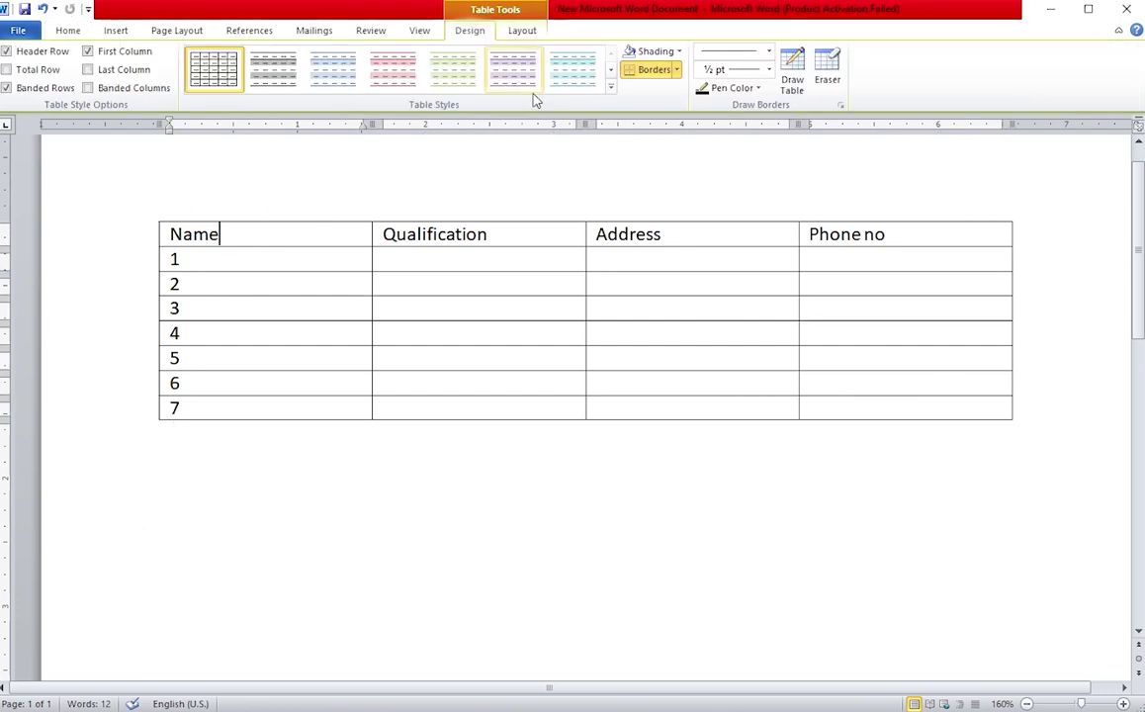
Select the entire table and delete all of its text
left_click(523, 29)
left_click(435, 284)
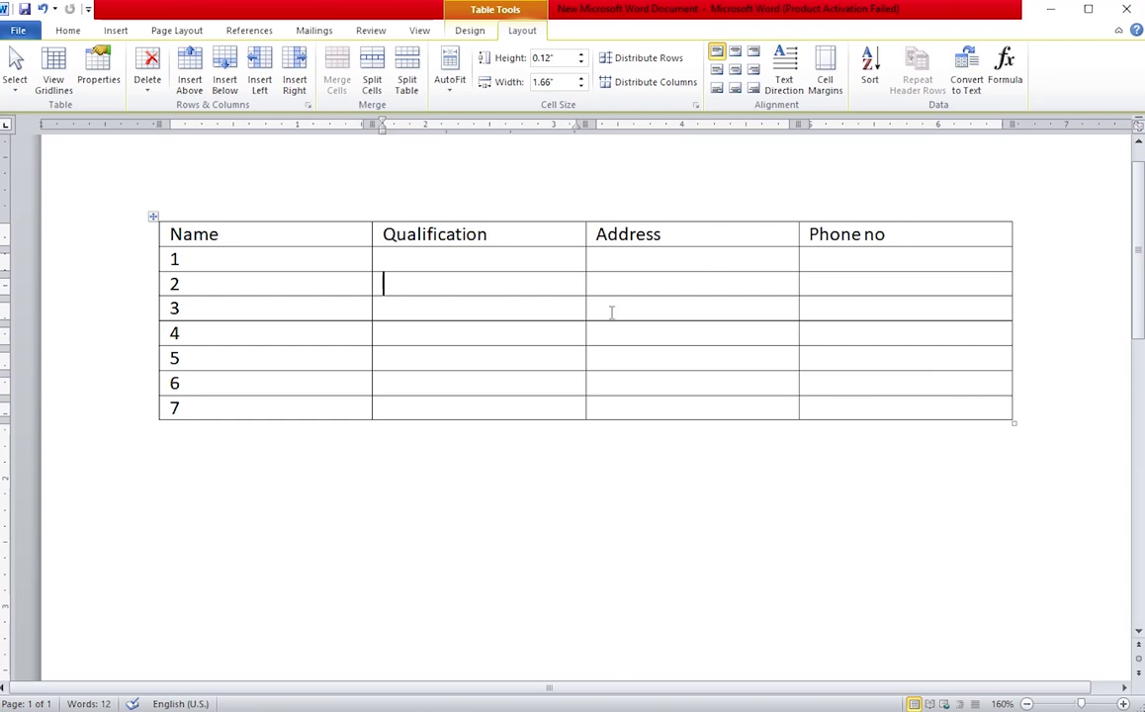
left_click(152, 216)
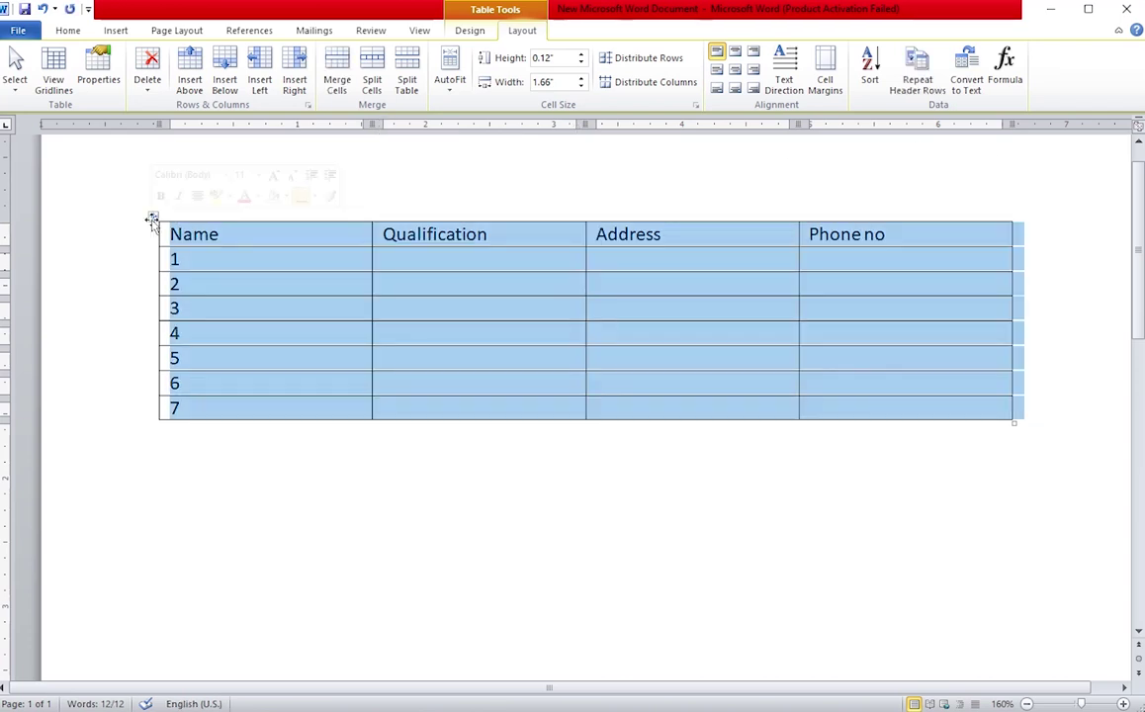
key("Delete")
key("Down")
key("Down")
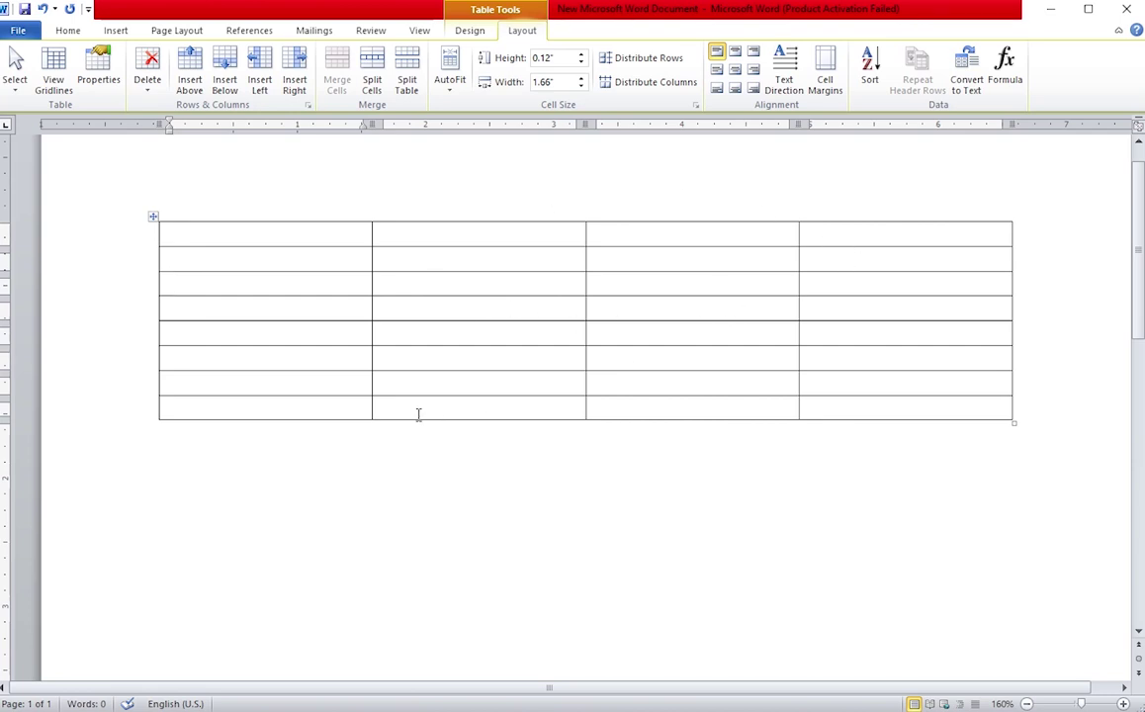
Open the table's Delete choices, dismiss them unused, and begin typing the 'name' header
left_click(147, 87)
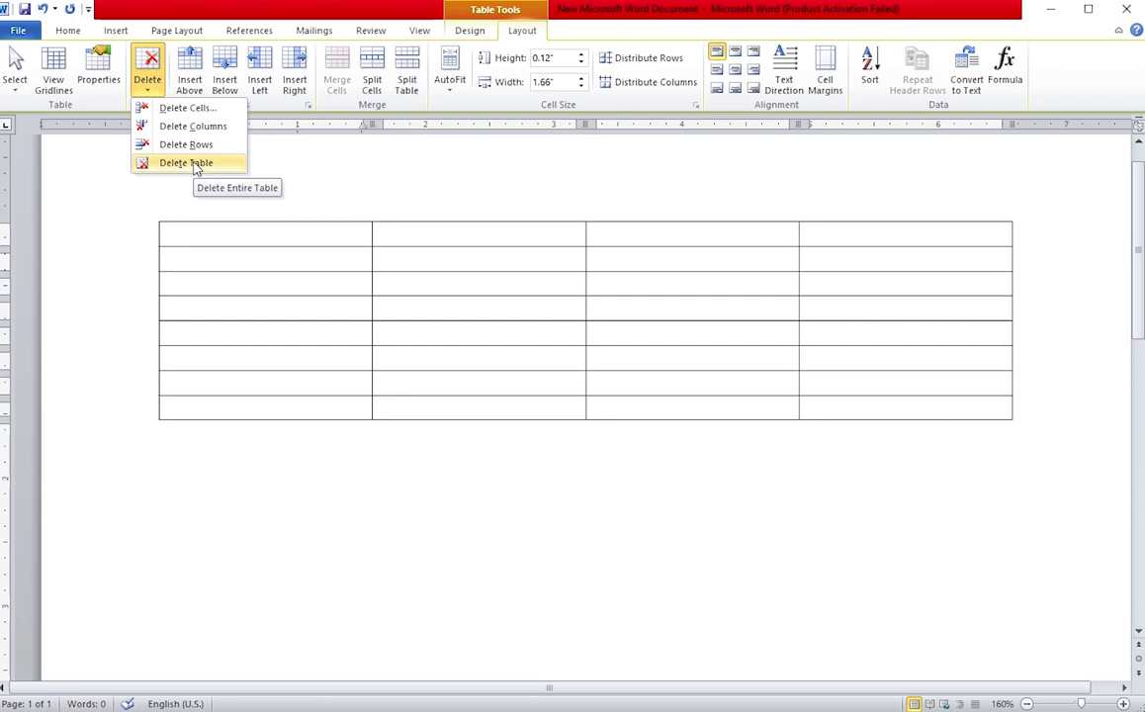
key("Escape")
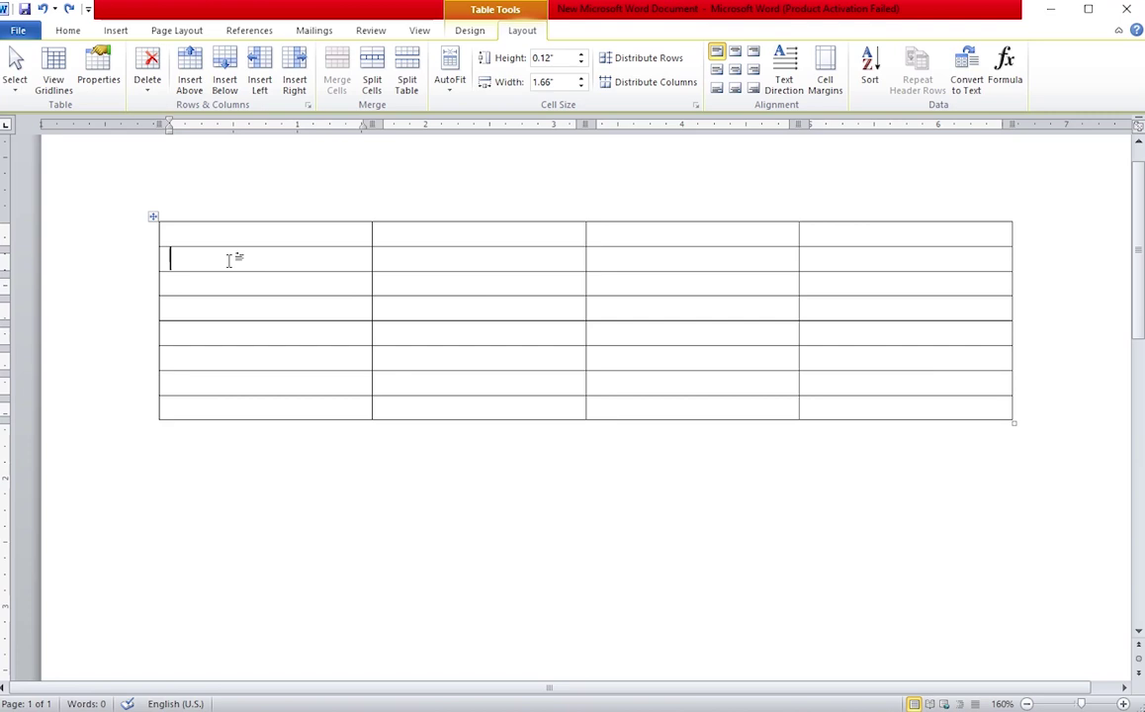
type("name")
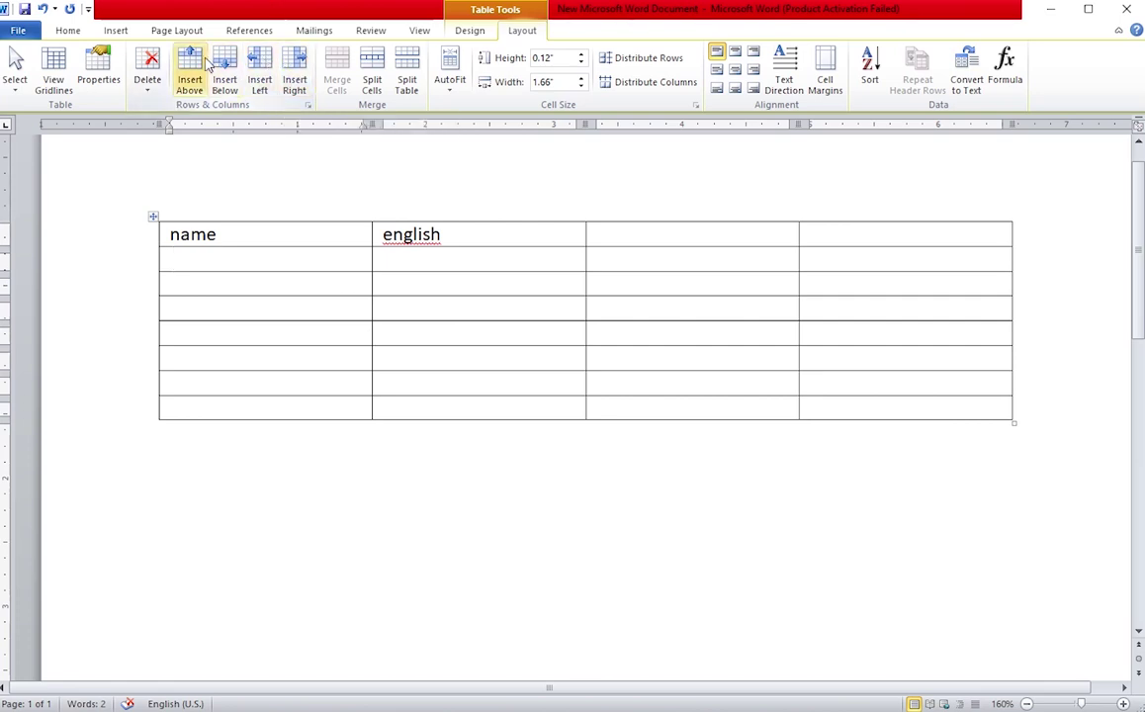
Insert a blank column to the right of the 'name' column
left_click(302, 62)
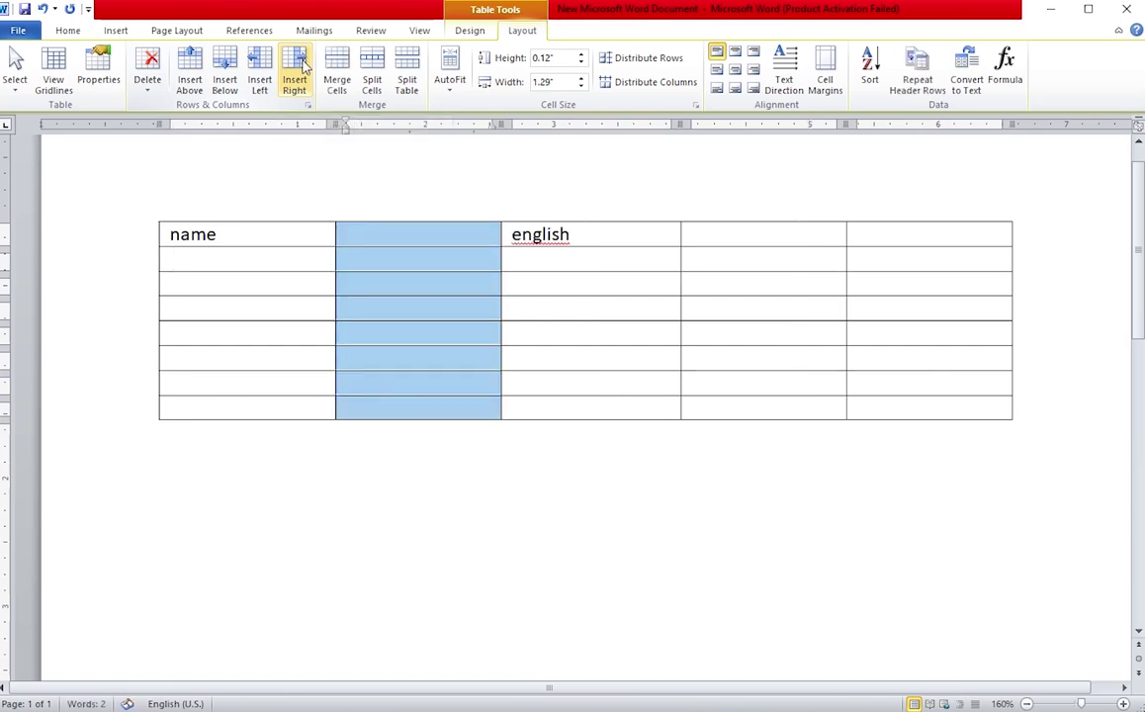
left_click(453, 361)
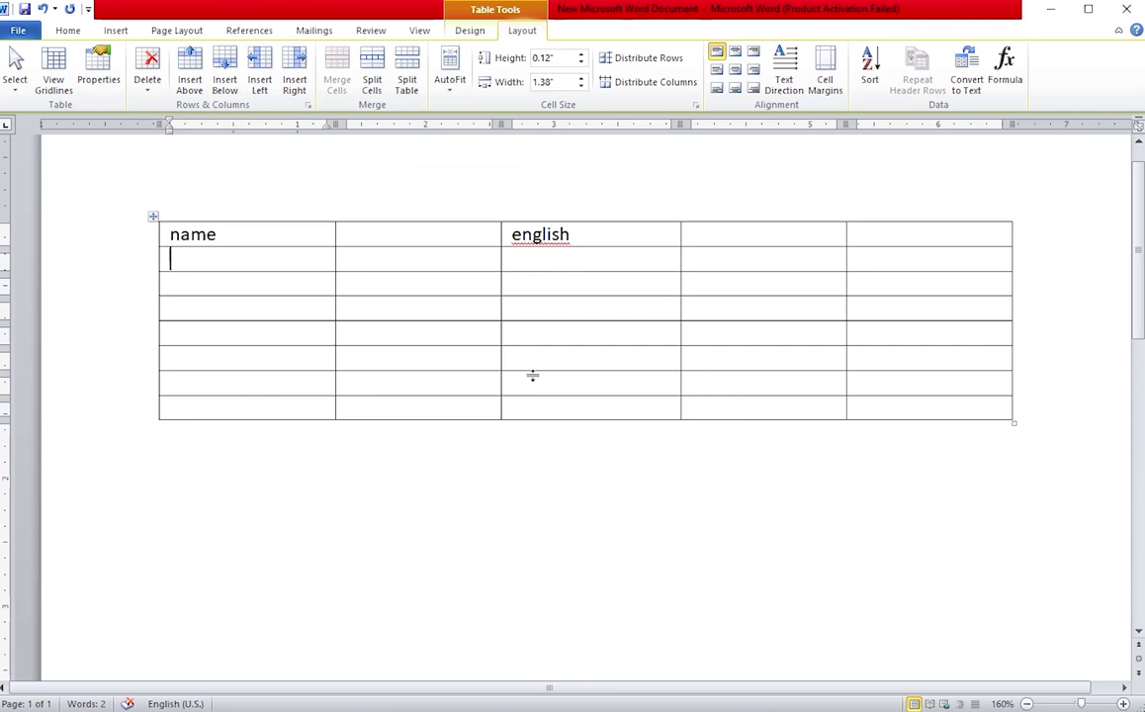
left_click(905, 242)
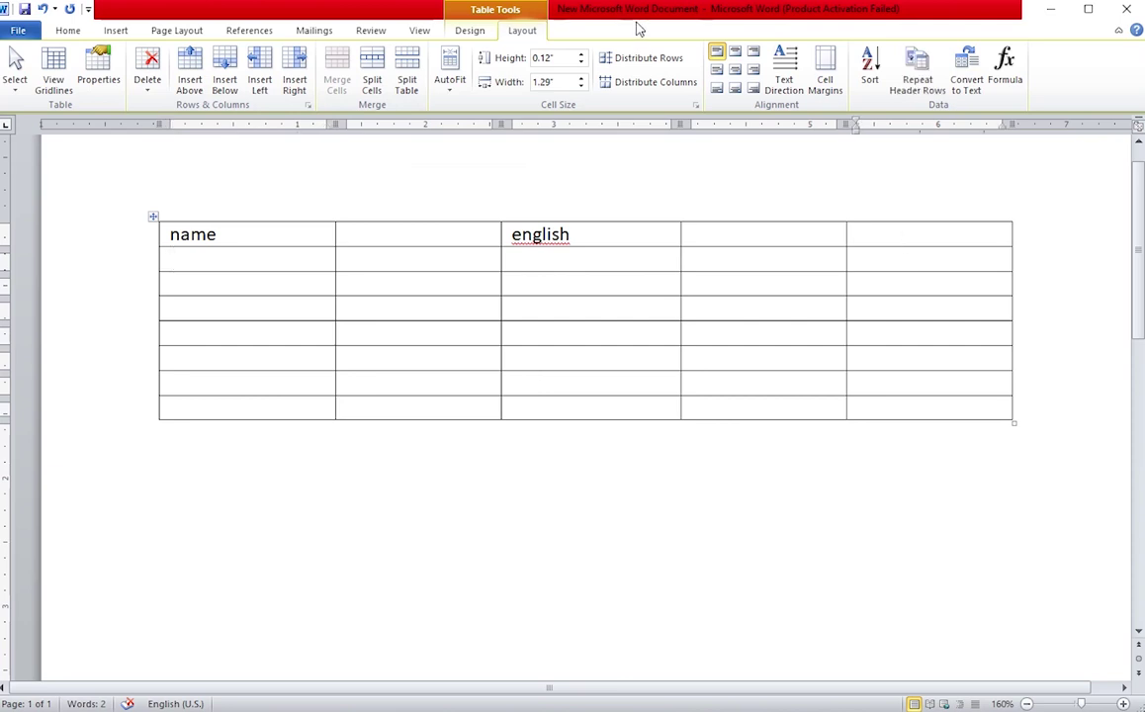
Split the last header cell into two columns and merge row 2 into one cell
left_click(372, 78)
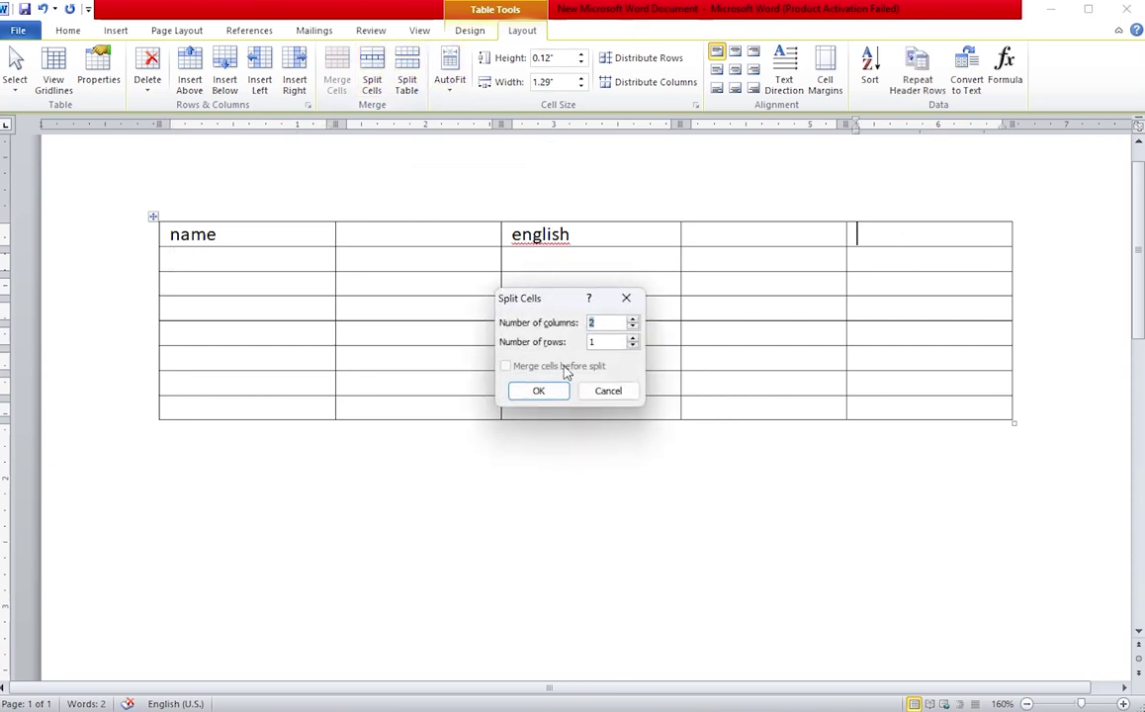
left_click(540, 392)
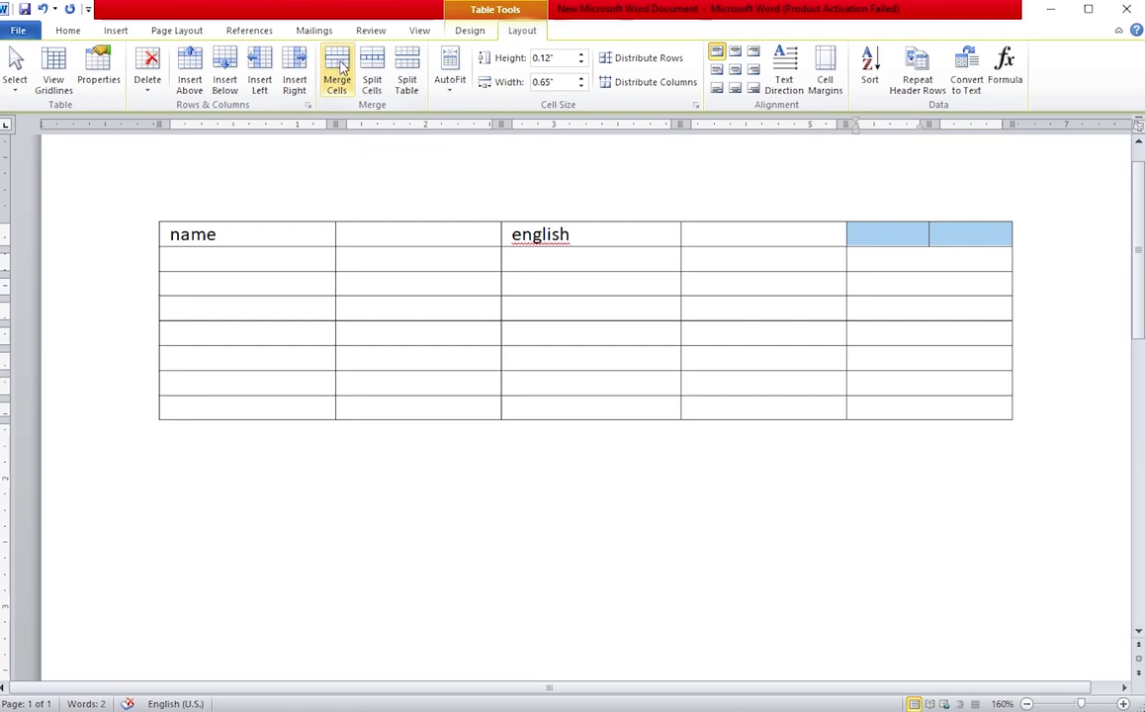
left_click(346, 284)
left_click_drag(283, 257, 856, 258)
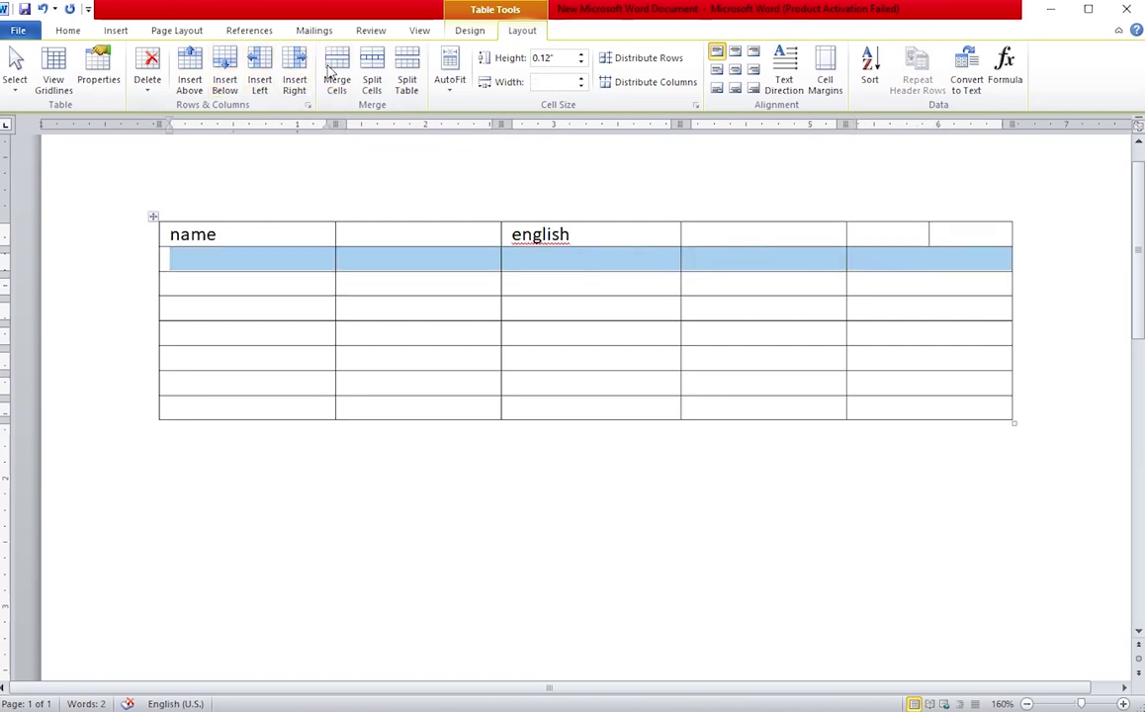
left_click(337, 67)
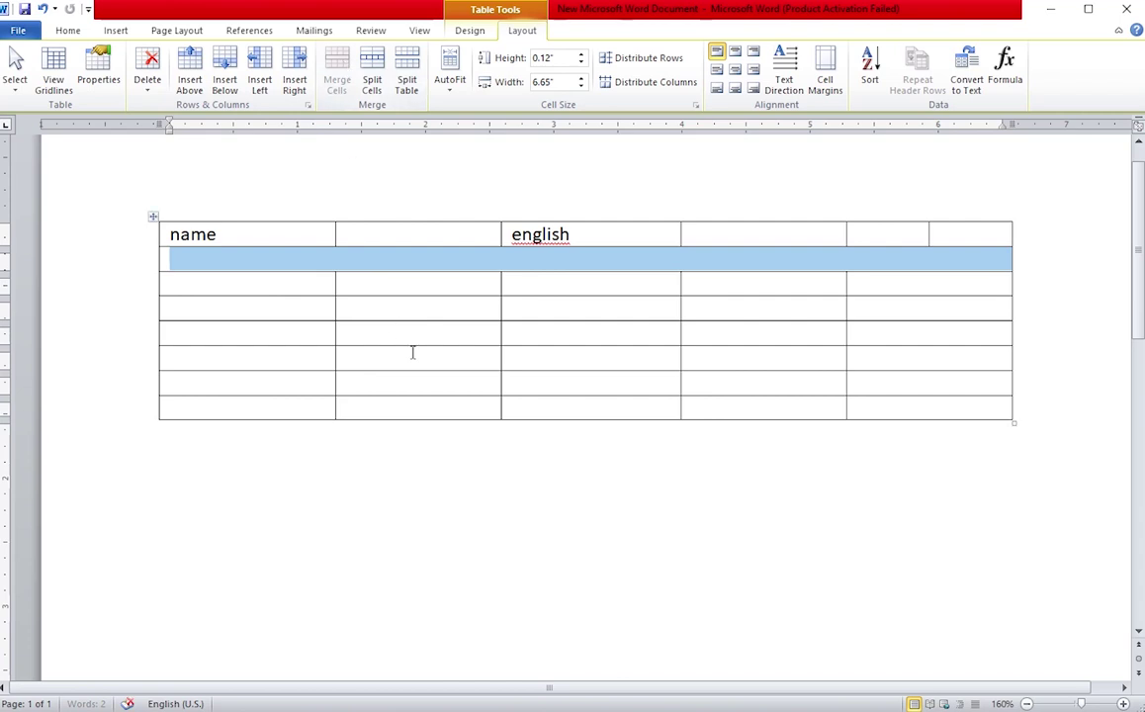
Split the table into two separate tables at row 4
left_click(270, 314)
left_click(407, 74)
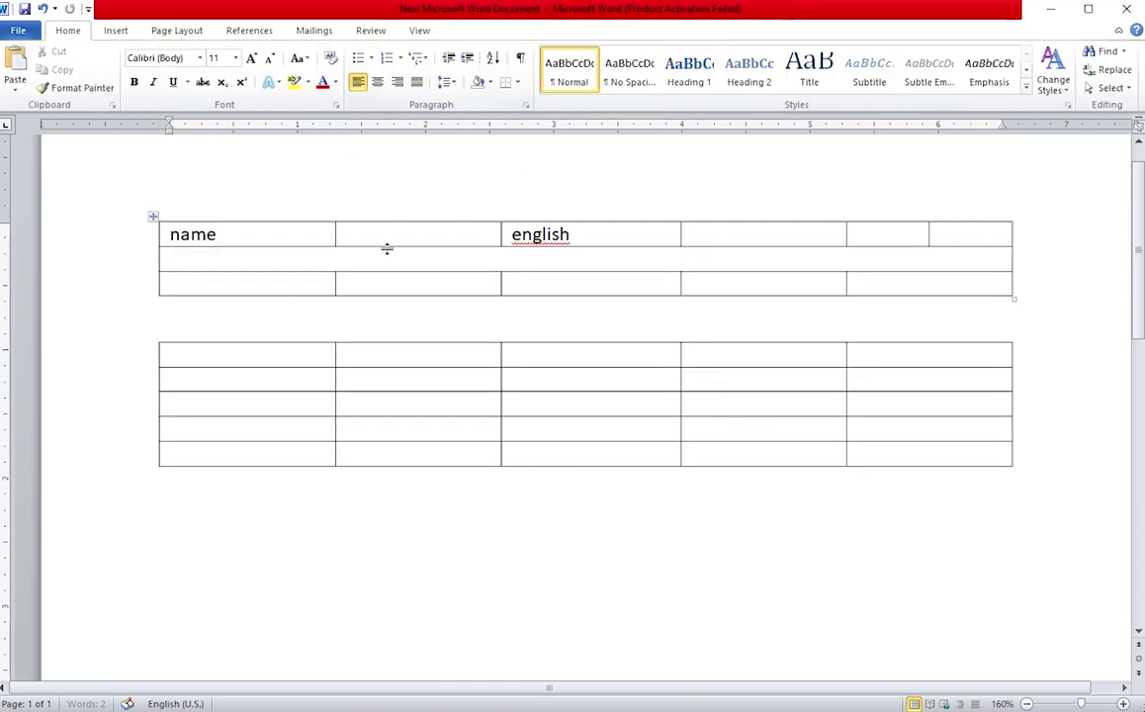
left_click(346, 379)
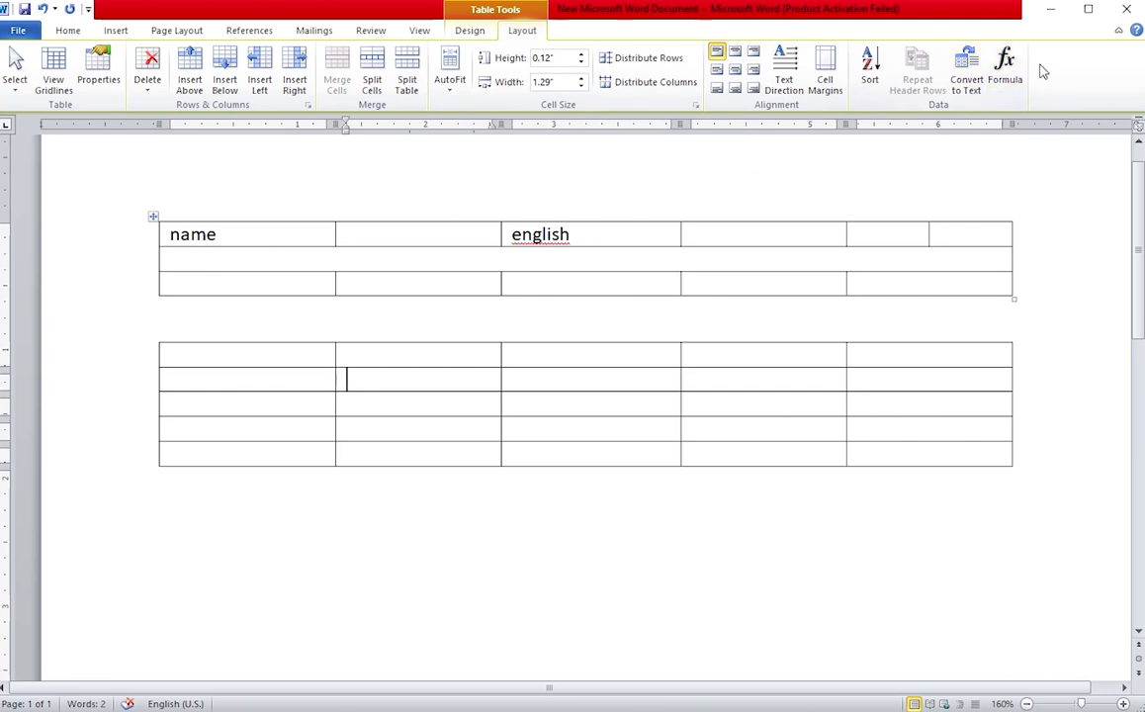
left_click(469, 31)
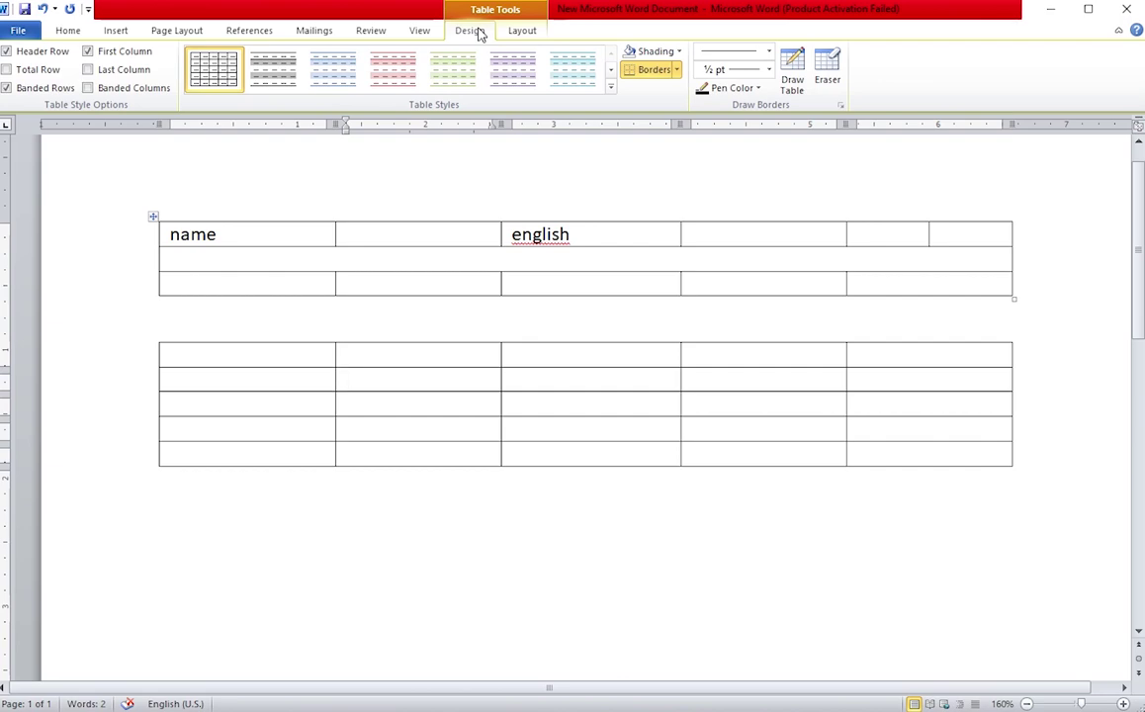